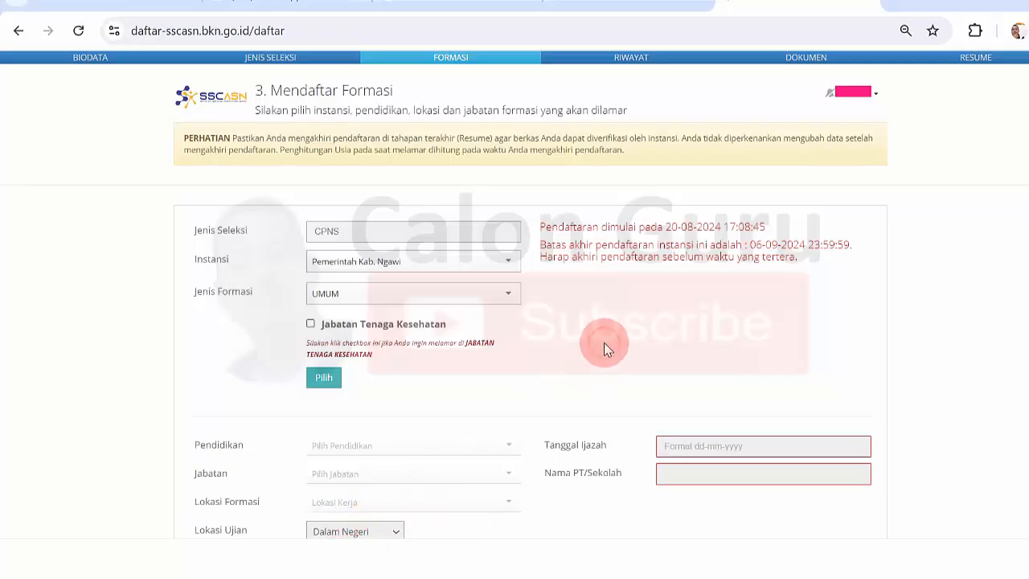
Step: Confirm Pemerintah Kab. Ngawi as the institution with the UMUM formation type
click(324, 380)
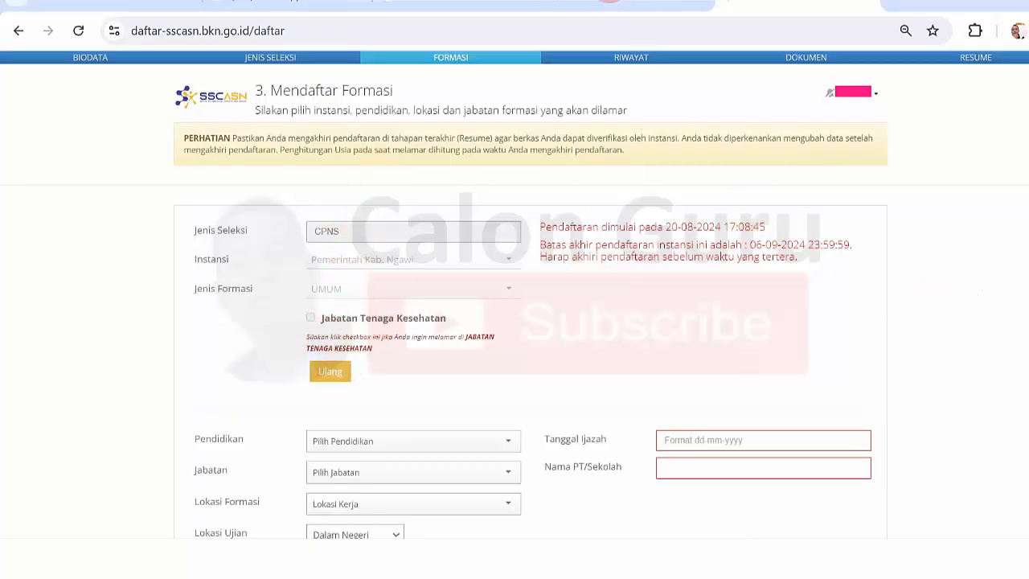
Step: Read through the formation selection instructions (Petunjuk Pemilihan Formasi) below the form, item by item
scroll(702, 73, down, 2)
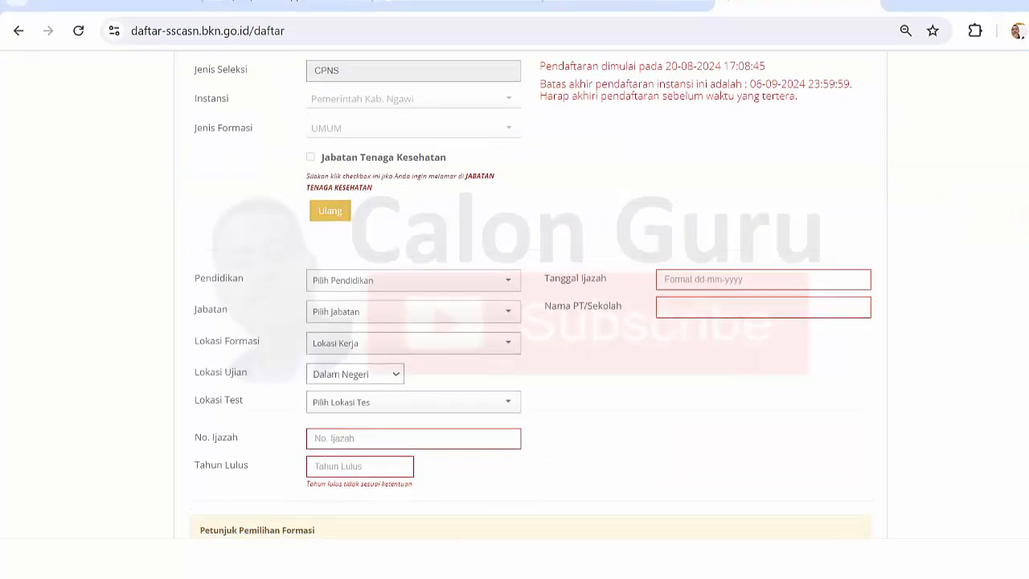
scroll(531, 298, down, 2)
scroll(289, 225, down, 2)
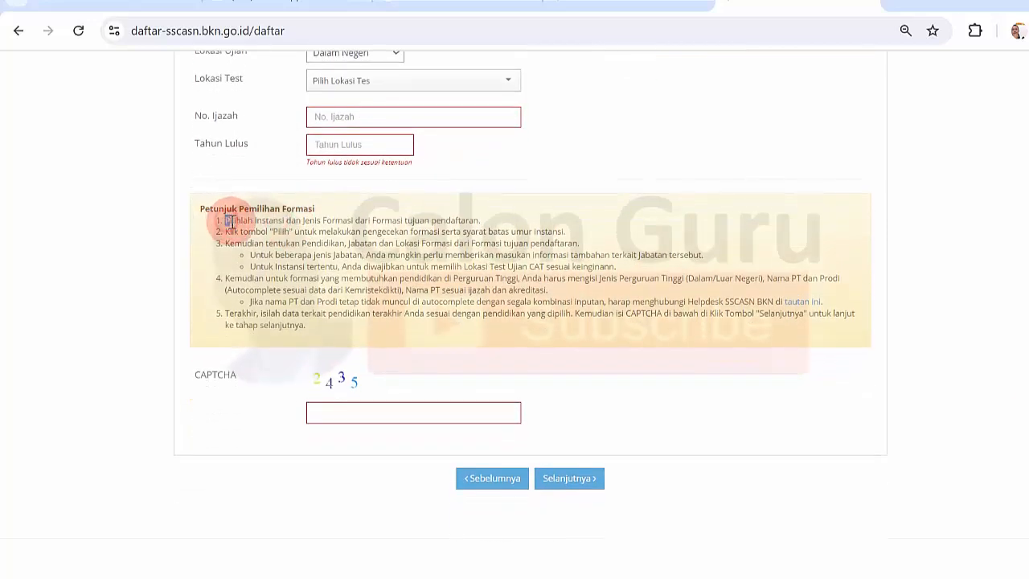
drag(225, 220, 483, 225)
drag(228, 232, 563, 233)
click(563, 232)
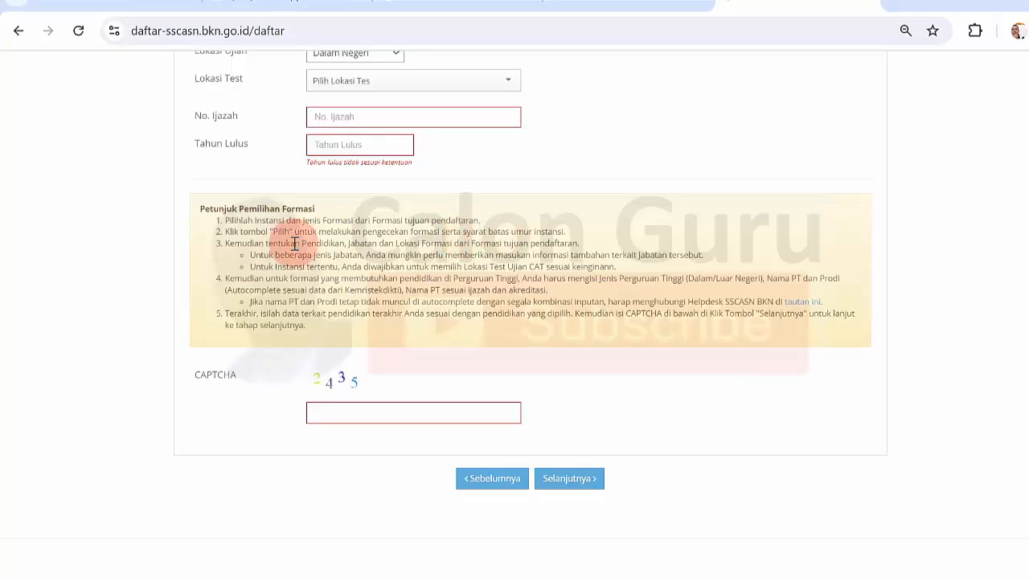
drag(250, 243, 547, 245)
click(288, 265)
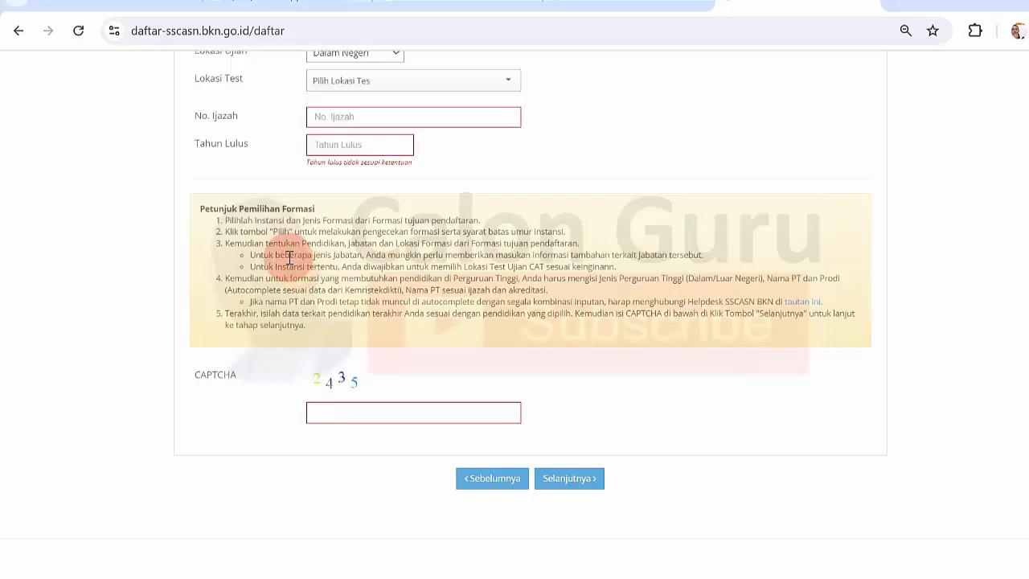
drag(289, 255, 714, 257)
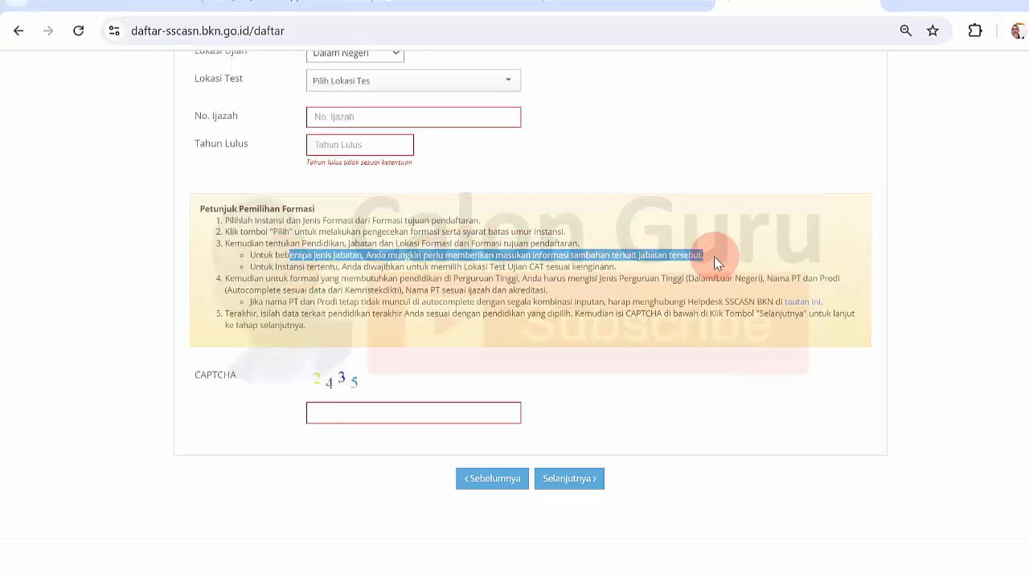
click(714, 257)
drag(279, 267, 569, 266)
click(569, 263)
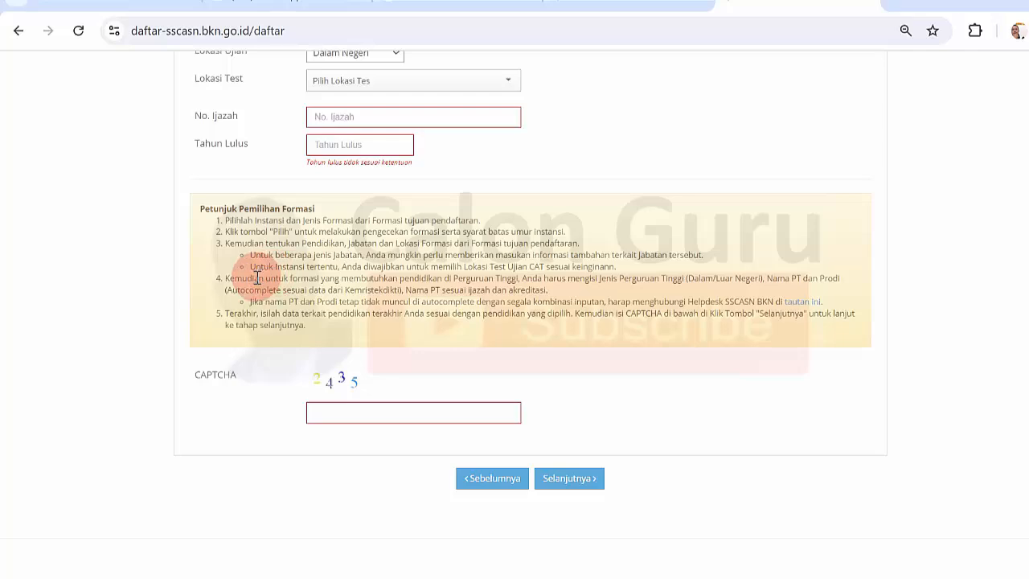
drag(255, 278, 382, 313)
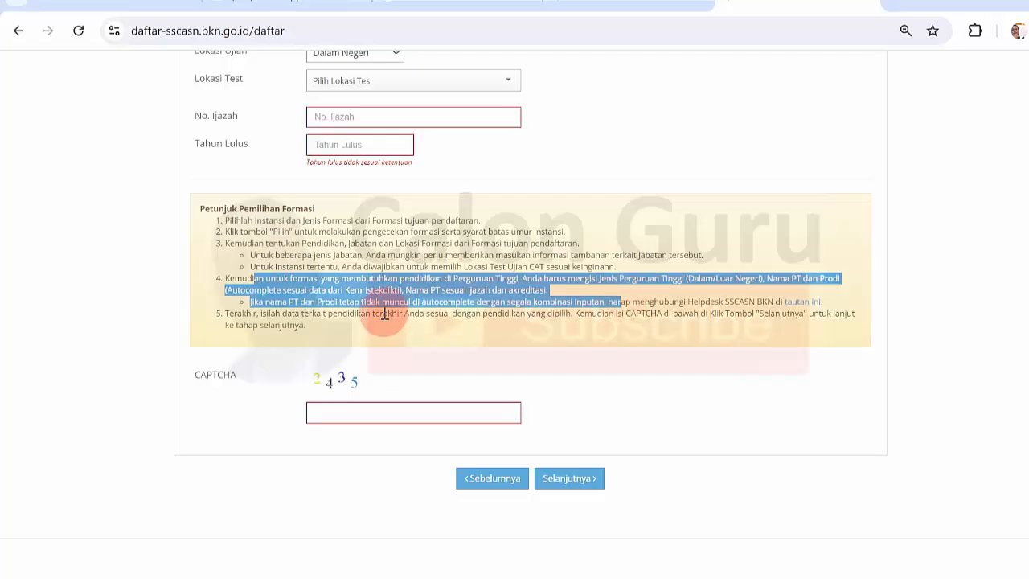
click(384, 312)
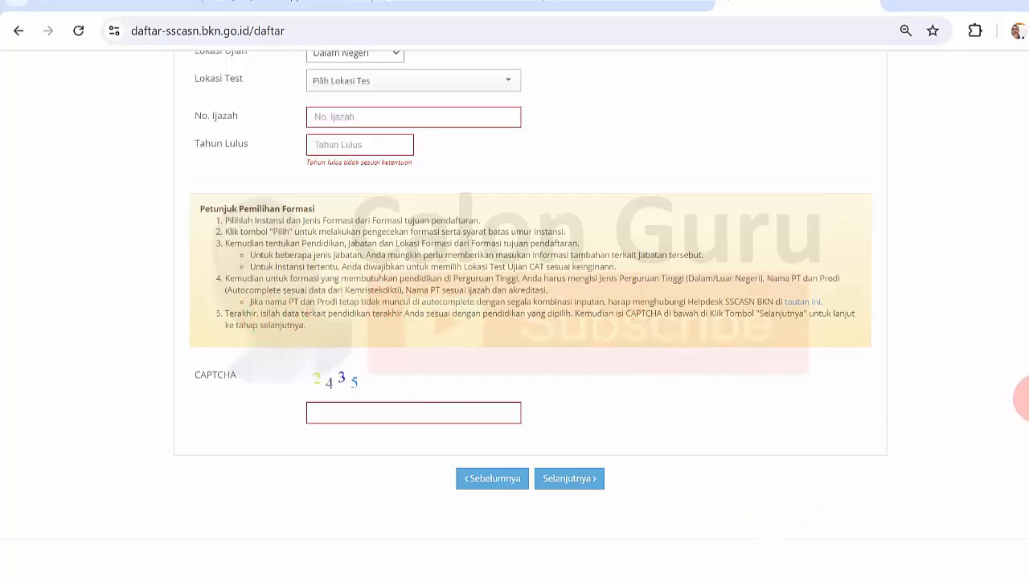
Step: Open the Pendidikan options and browse the available education qualifications
scroll(530, 292, up, 5)
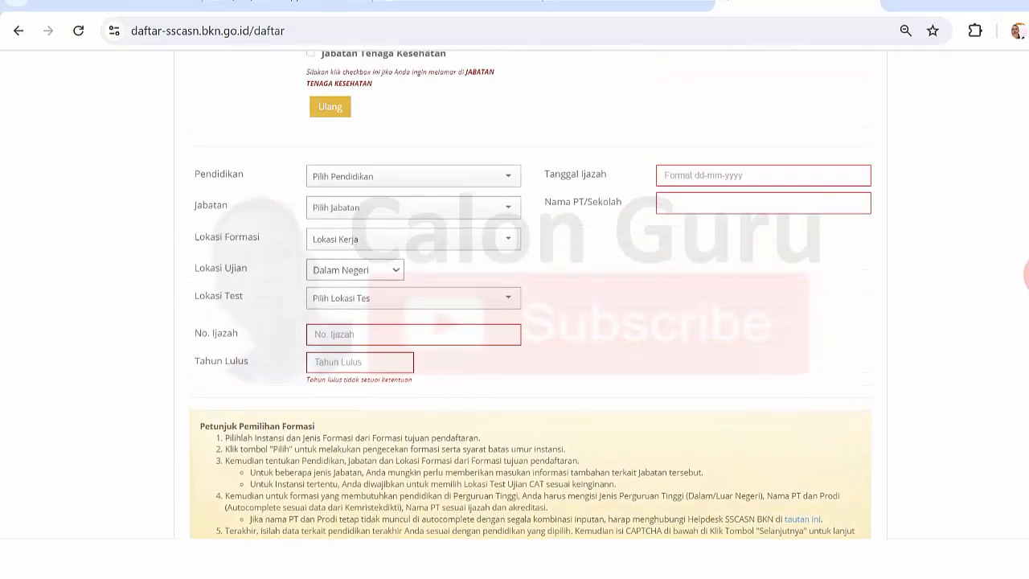
mouse_move(1026, 273)
mouse_down()
mouse_move(1026, 283)
mouse_move(1026, 245)
mouse_move(1026, 275)
mouse_up()
click(508, 143)
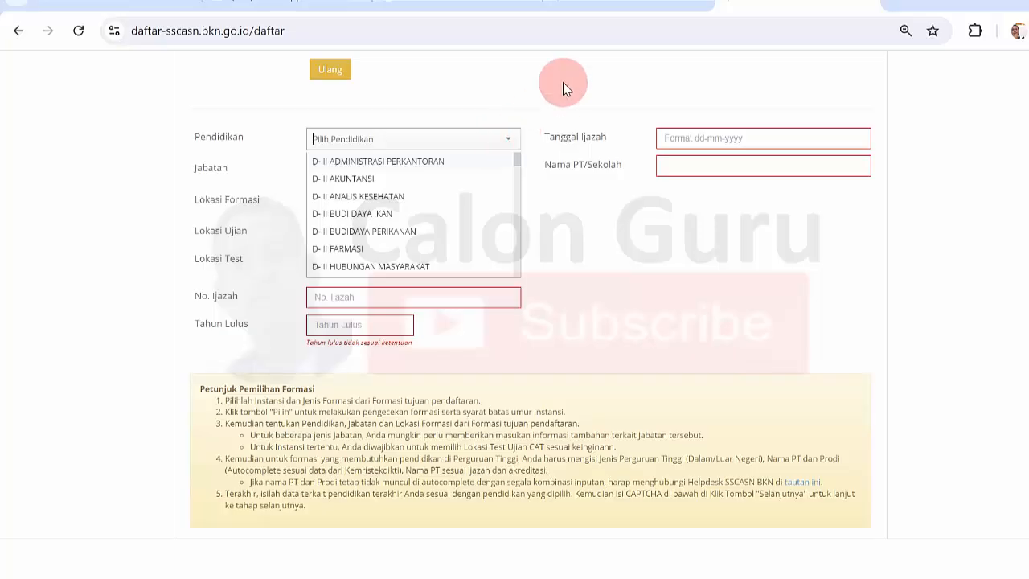
click(525, 159)
drag(519, 167, 516, 172)
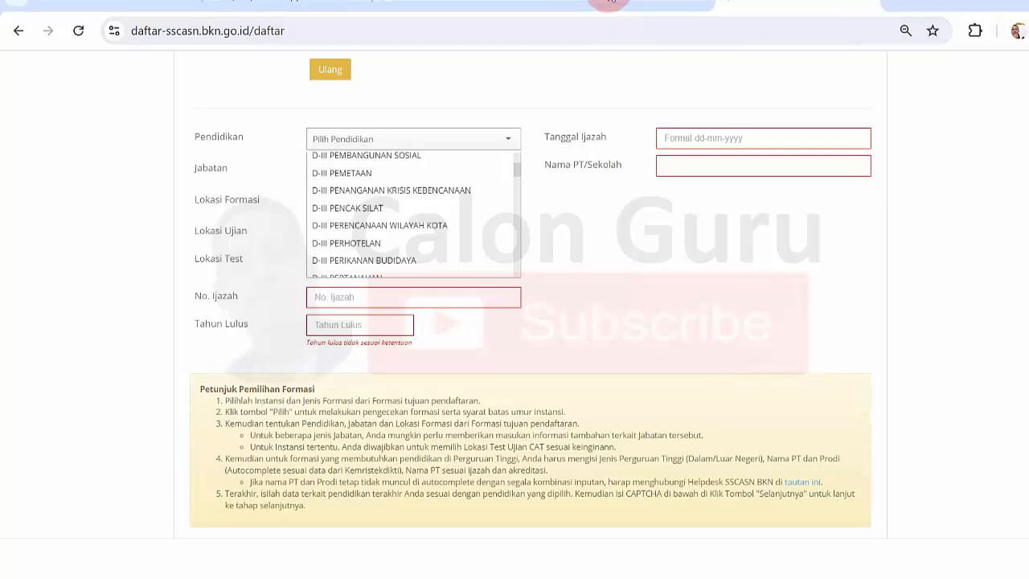
click(406, 142)
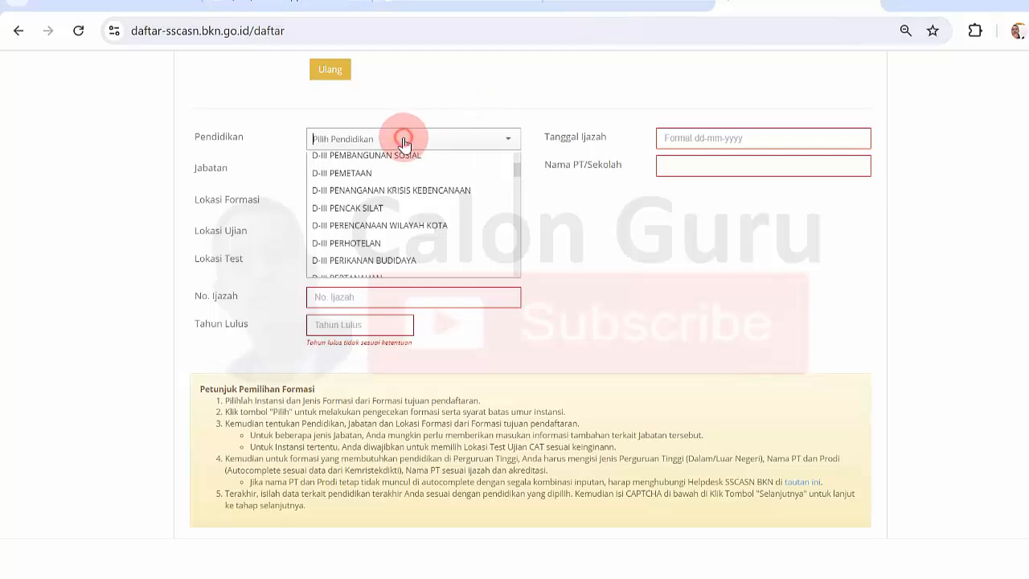
click(404, 142)
click(404, 143)
text(ilmu ad)
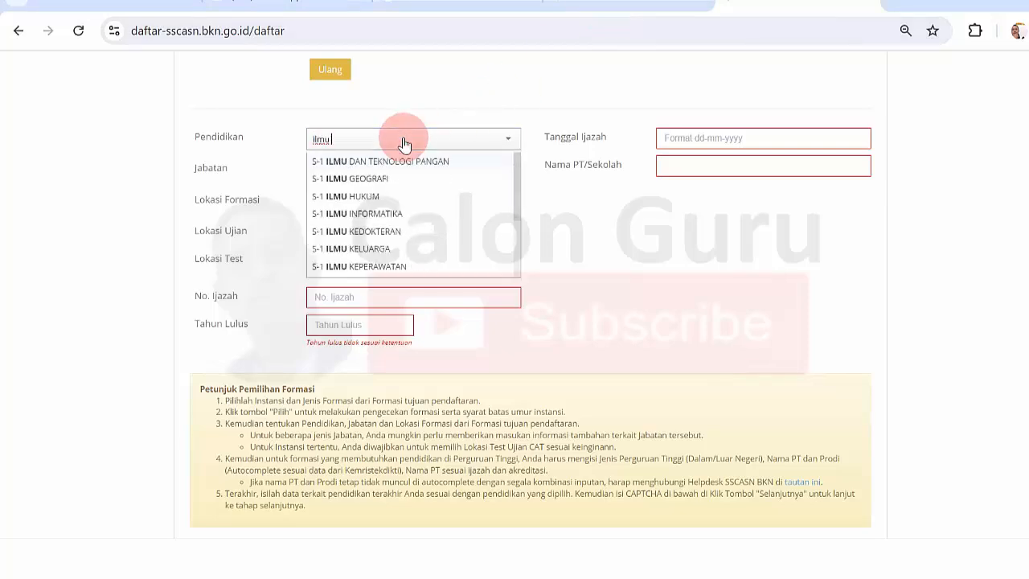
key(BackSpace)
key(BackSpace)
key(BackSpace)
key(BackSpace)
key(BackSpace)
key(BackSpace)
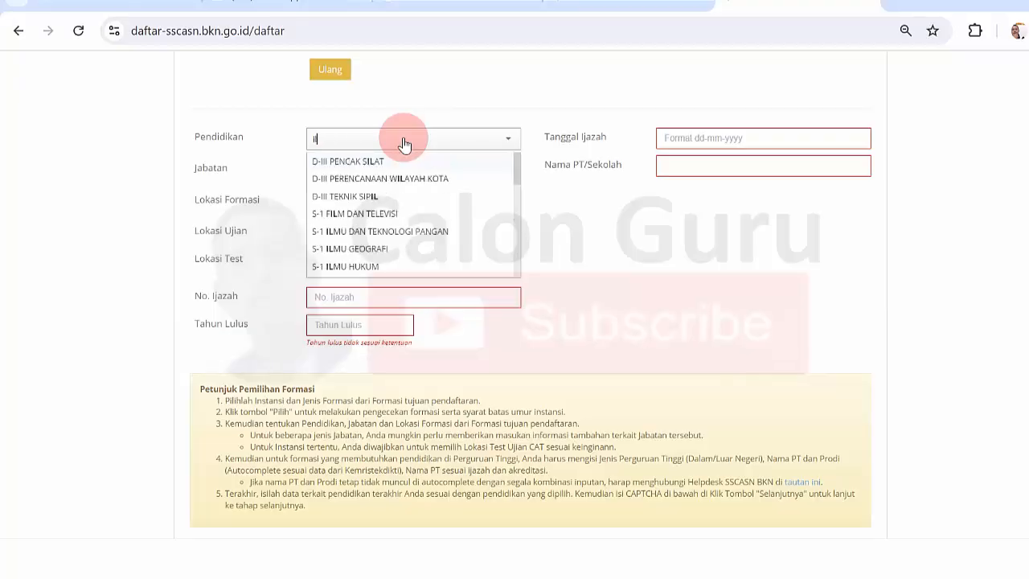
Step: Search the education options for "administras" and set Pendidikan to S-1 ADMINISTRASI NEGARA
text(administrasu)
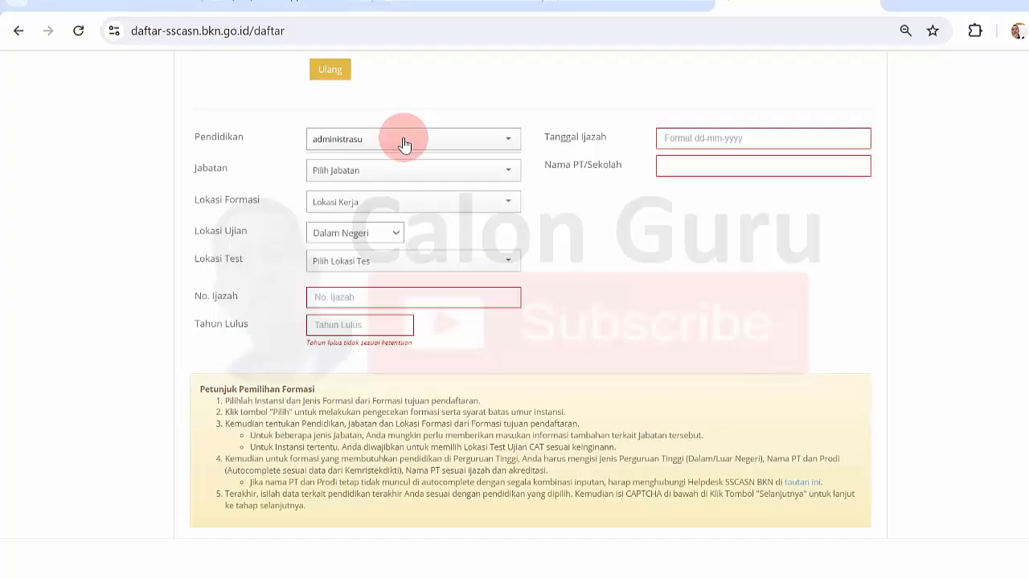
key(BackSpace)
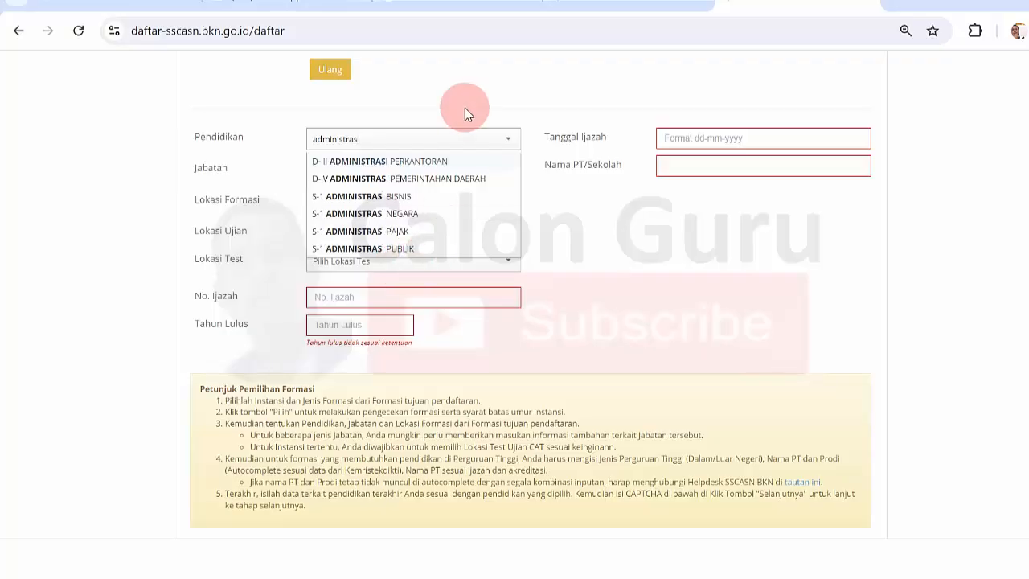
click(402, 213)
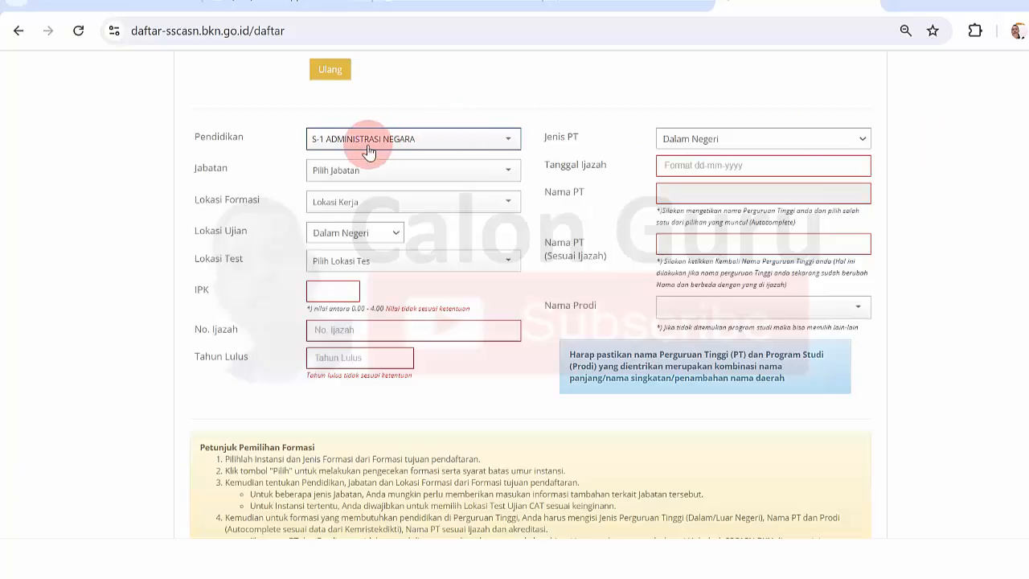
Step: Consult the announcement PDF in Microsoft Edge for Administrasi Negara positions, and set Jabatan to PERENCANA AHLI PERTAMA
click(499, 171)
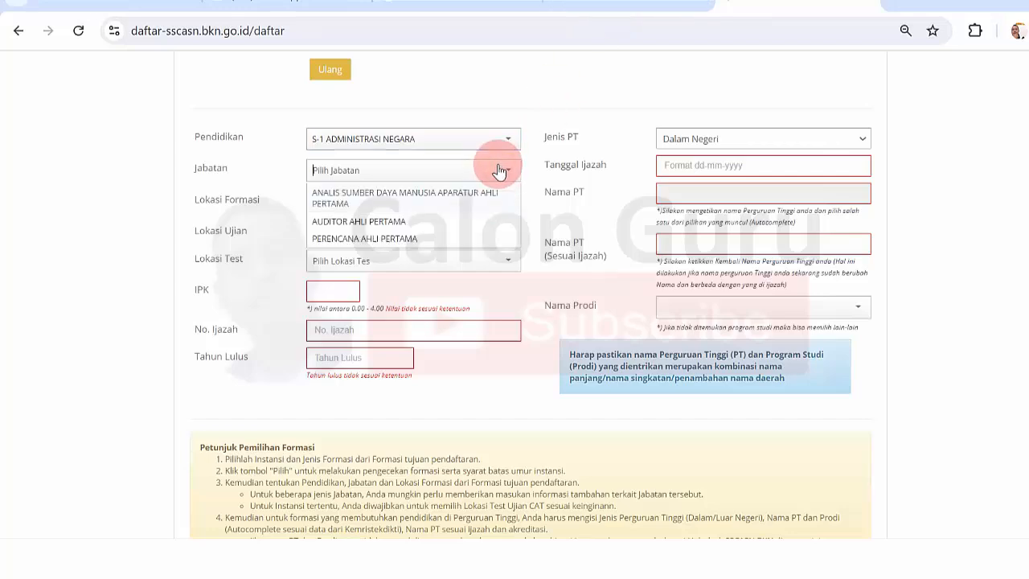
click(609, 2)
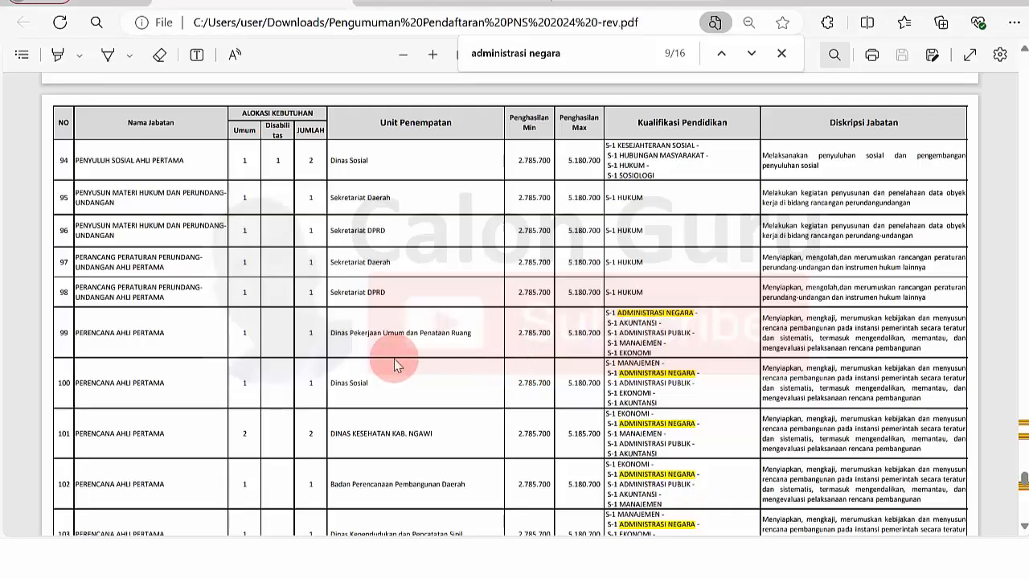
drag(343, 338, 468, 337)
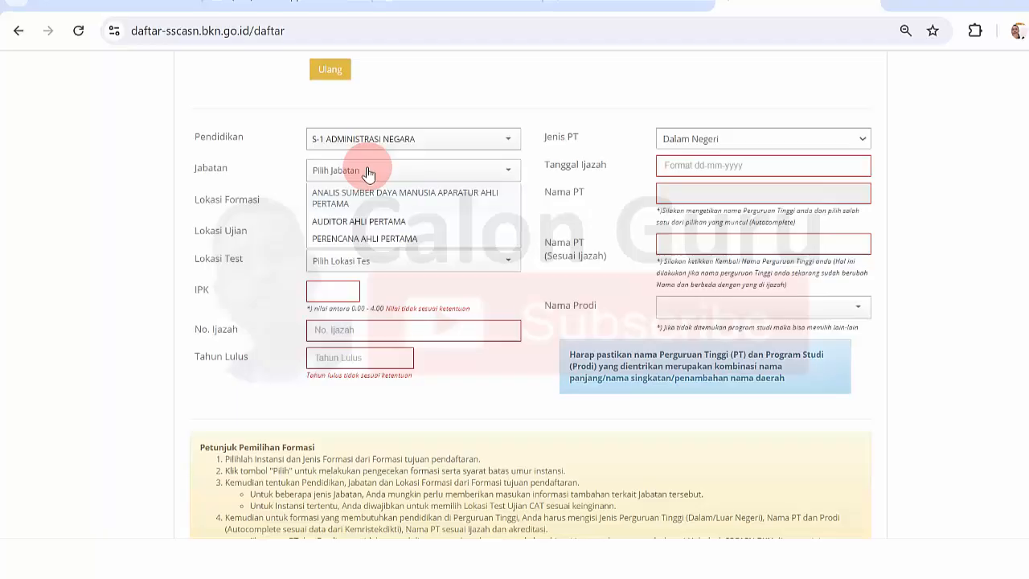
text(Pere)
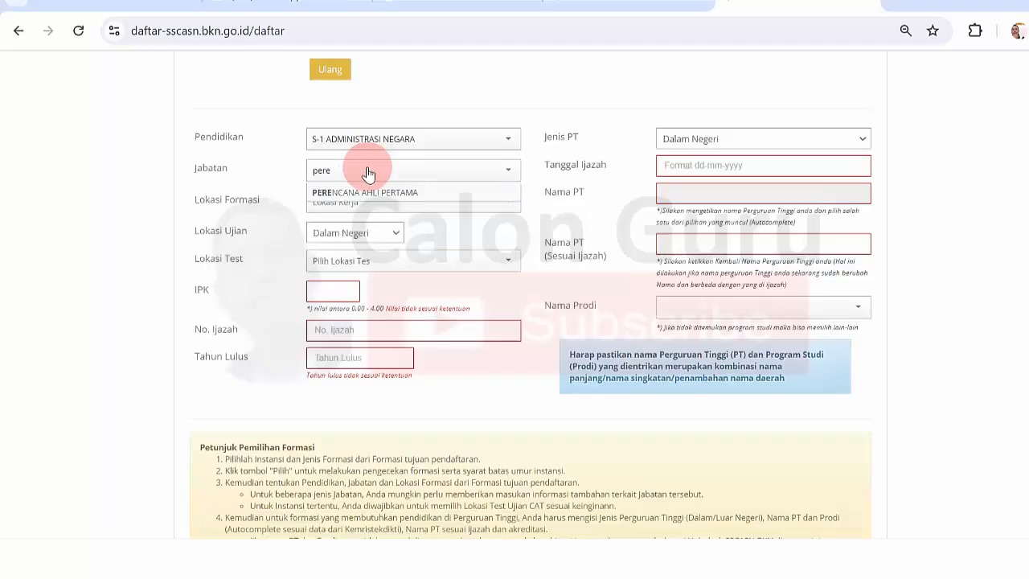
click(383, 192)
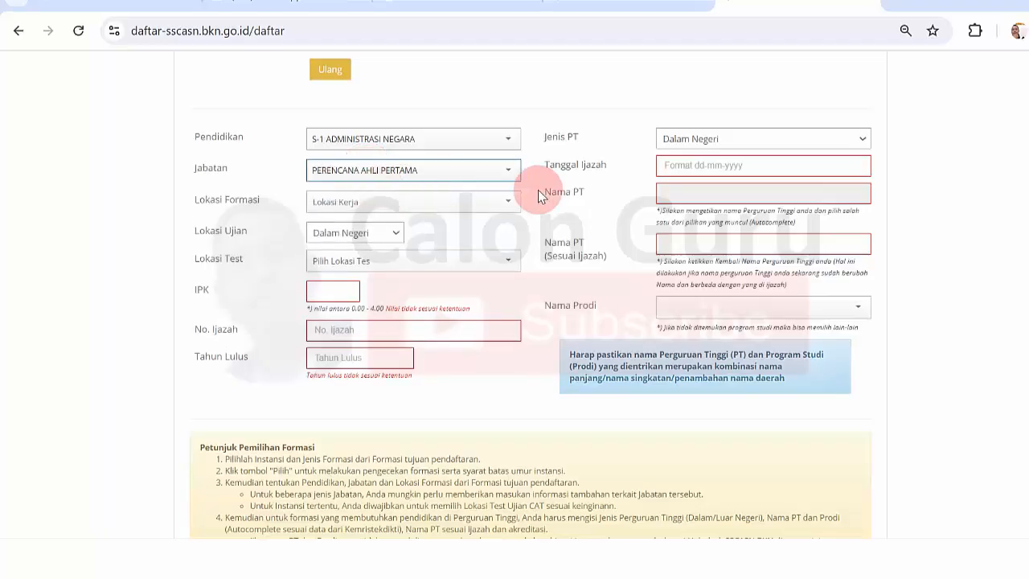
Step: Recheck the announcement PDF and set Lokasi Formasi to Kabupaten Ngawi | Dinas Sosial | Sekretariat Dinas
mouse_move(482, 555)
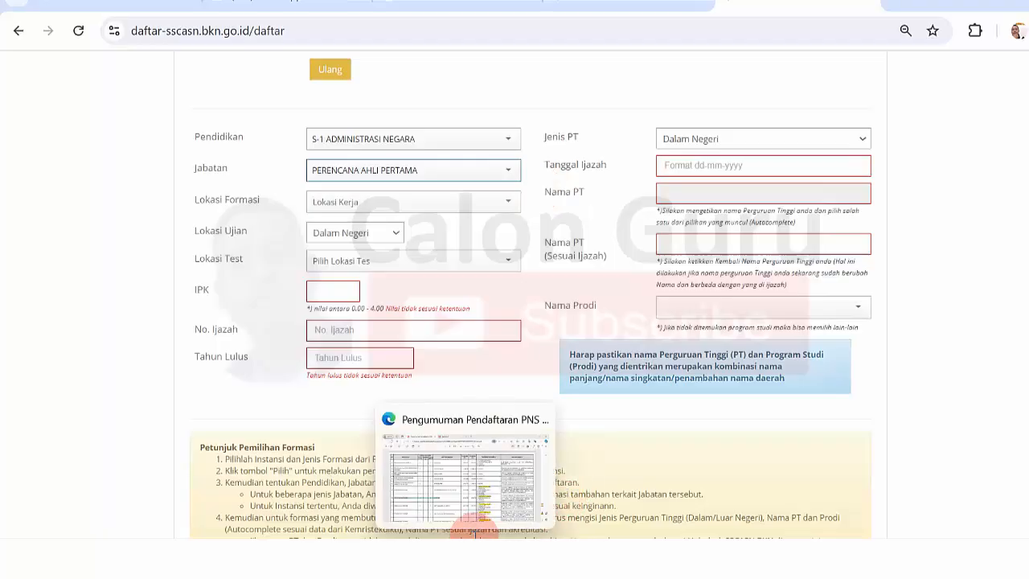
click(474, 495)
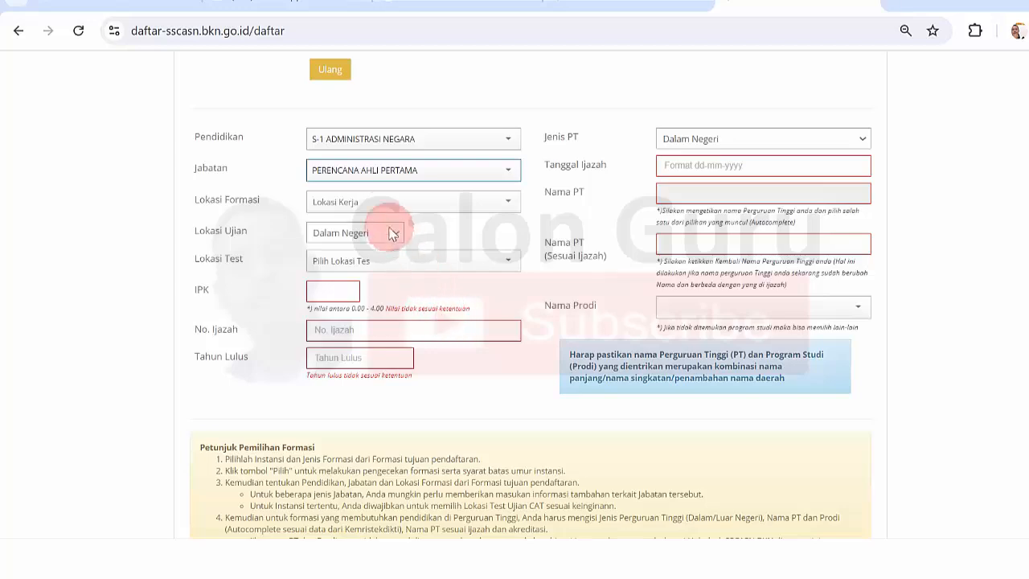
click(505, 202)
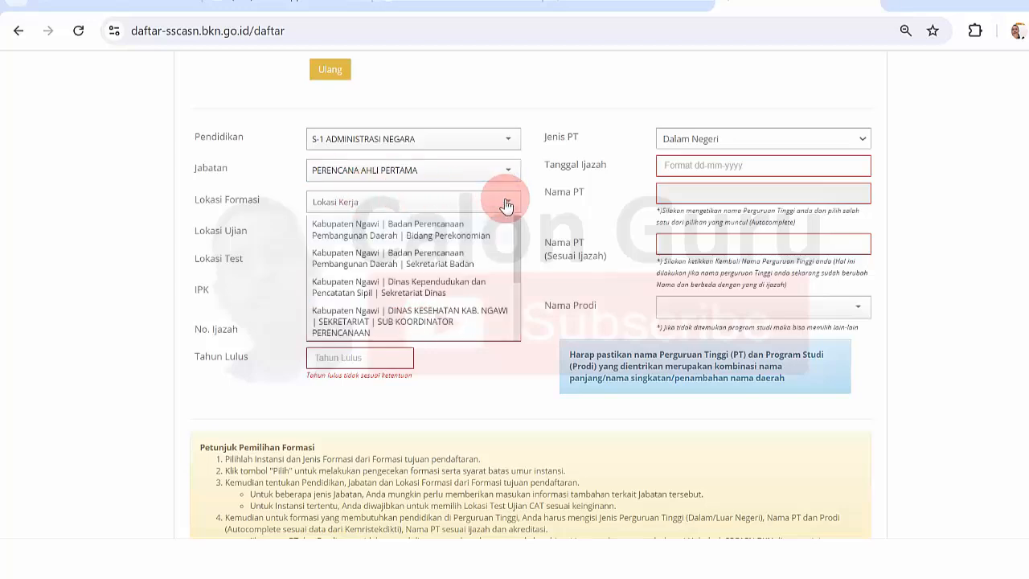
text(dinas s)
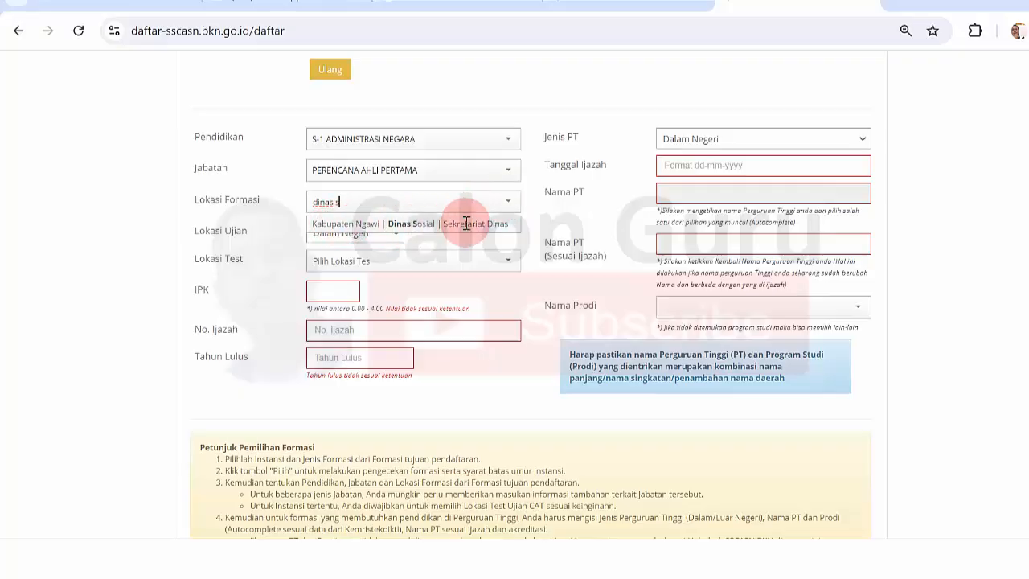
click(502, 225)
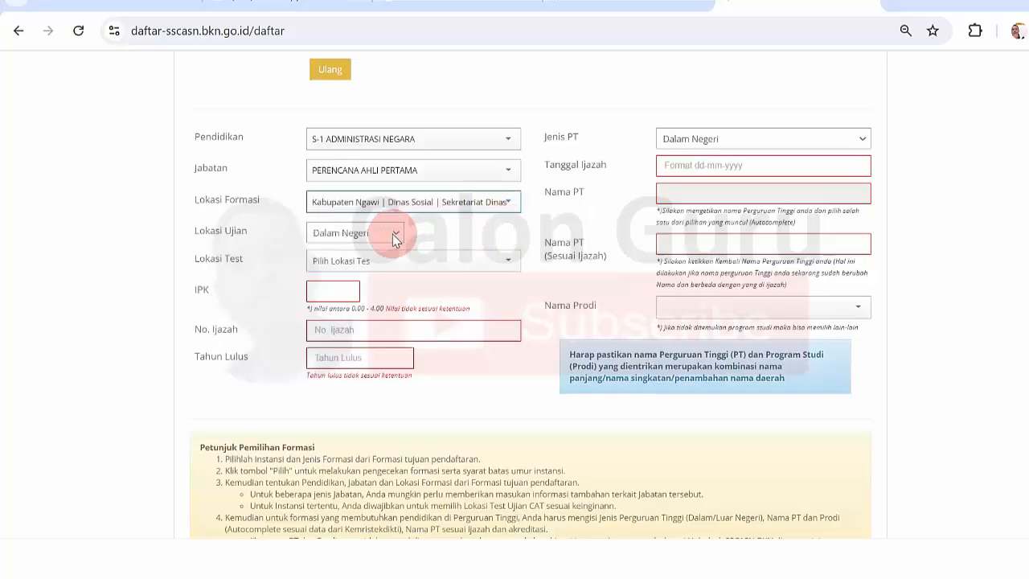
click(605, 74)
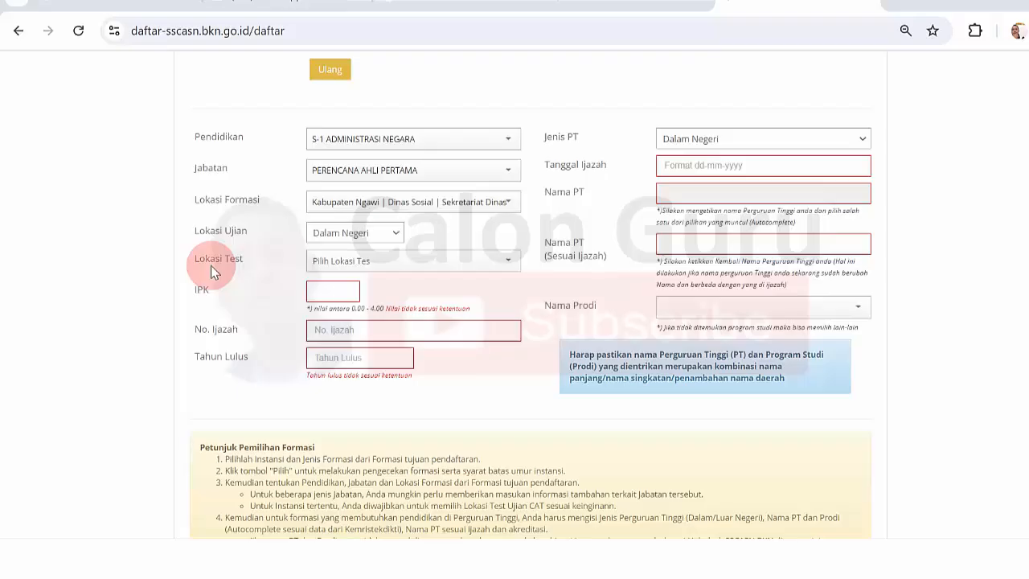
Step: Open the Lokasi Test options and check them for "mad" and "ngaw", clearing each search
click(508, 262)
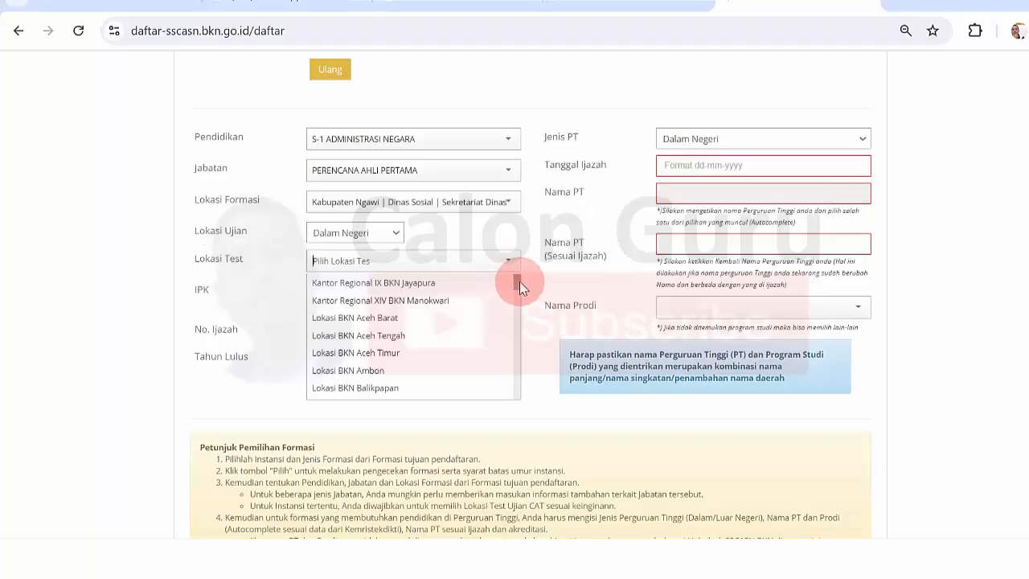
text(ma)
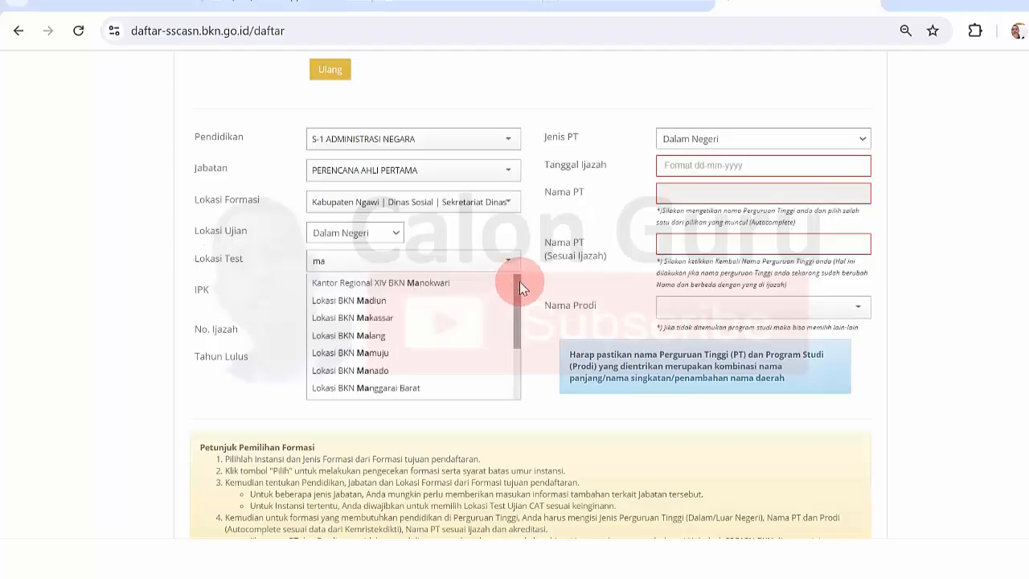
text(d)
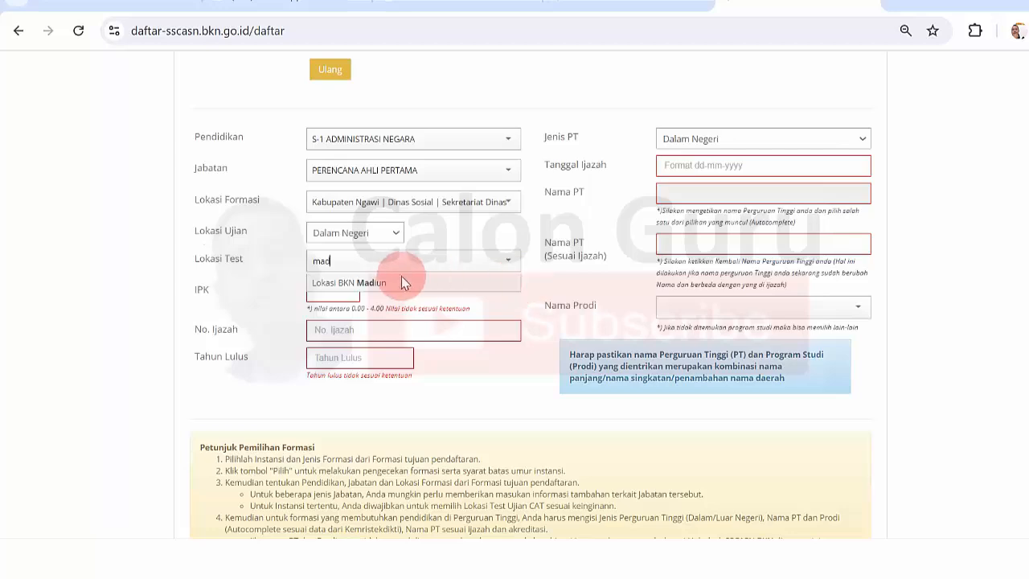
key(BackSpace)
key(BackSpace)
key(BackSpace)
text(ngaw)
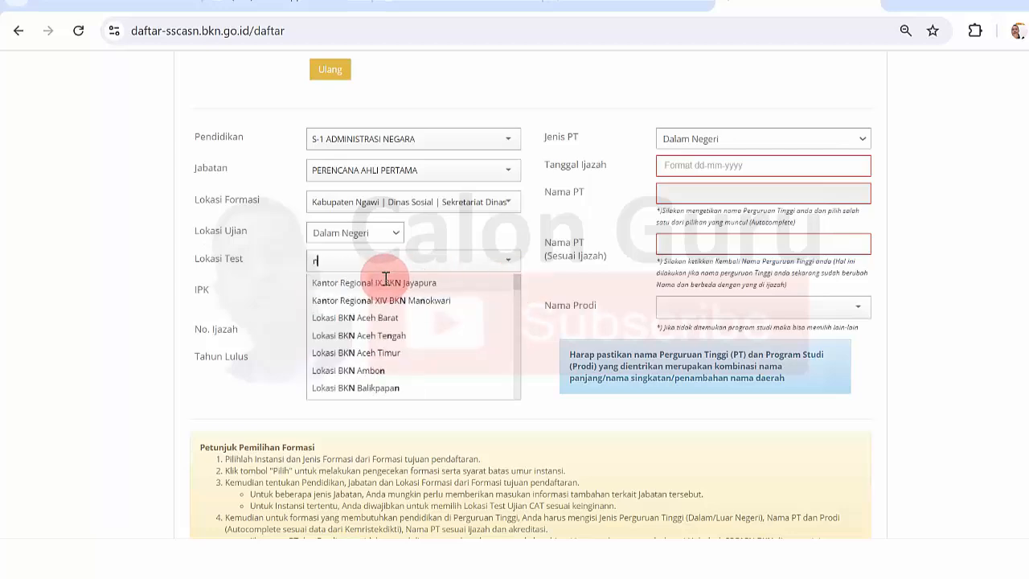
key(BackSpace)
key(BackSpace)
key(BackSpace)
key(BackSpace)
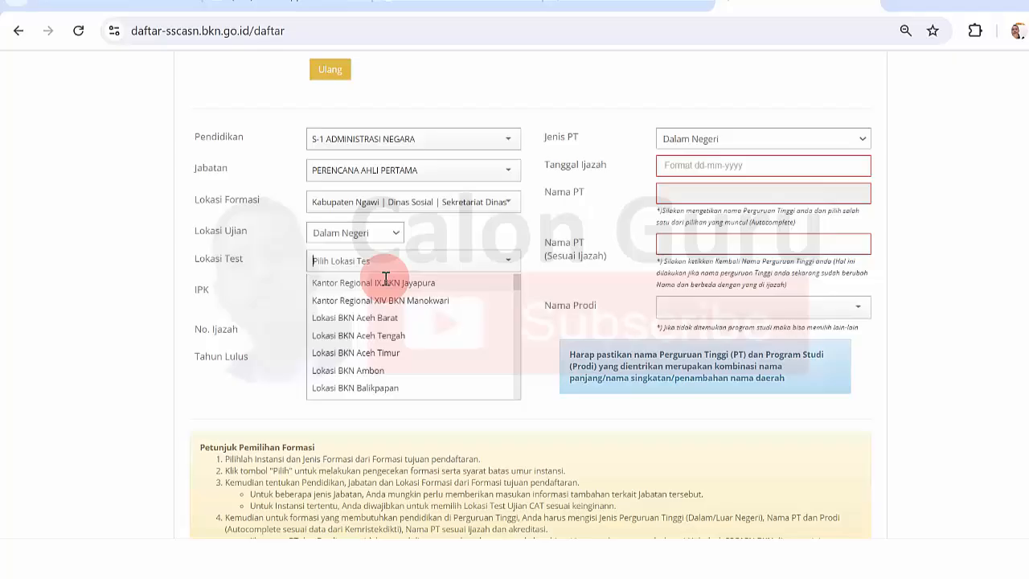
Step: Search the Lokasi Test options for "madi" and choose Lokasi BKN Madiun
text(madi)
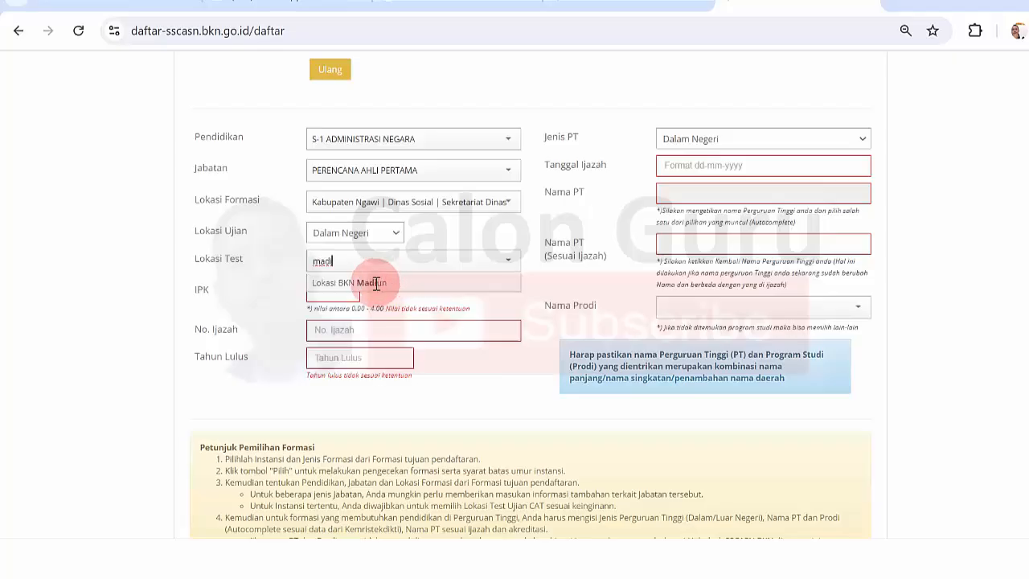
click(380, 282)
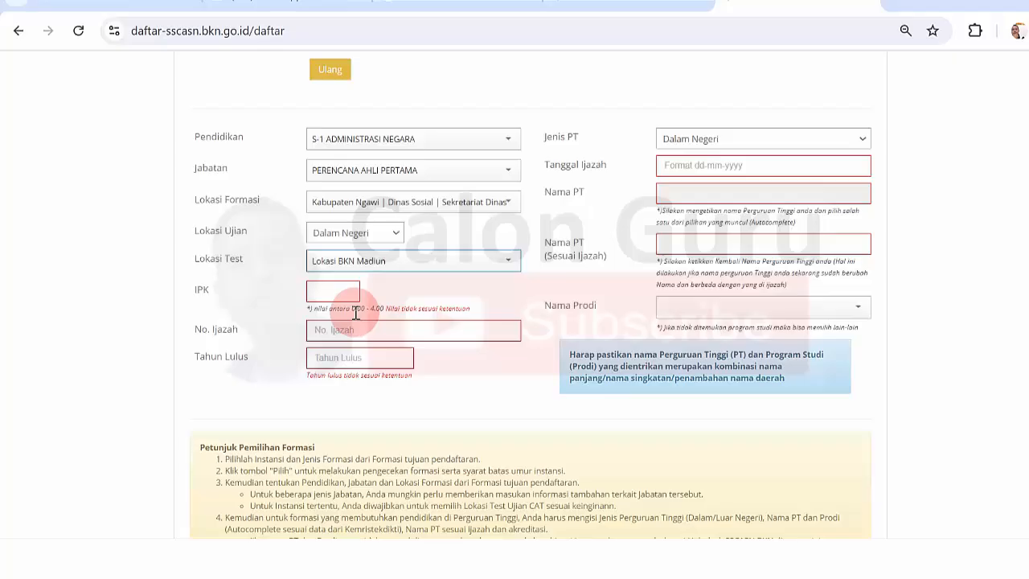
Step: Read the note on the allowed IPK range and set IPK to 3.41, using a point as the decimal separator
click(316, 312)
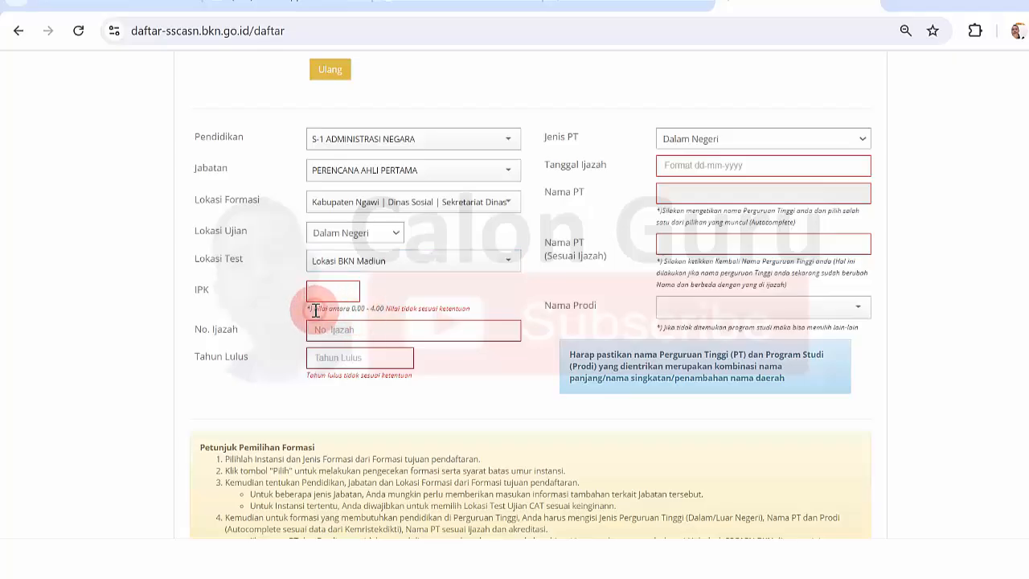
drag(316, 311, 453, 306)
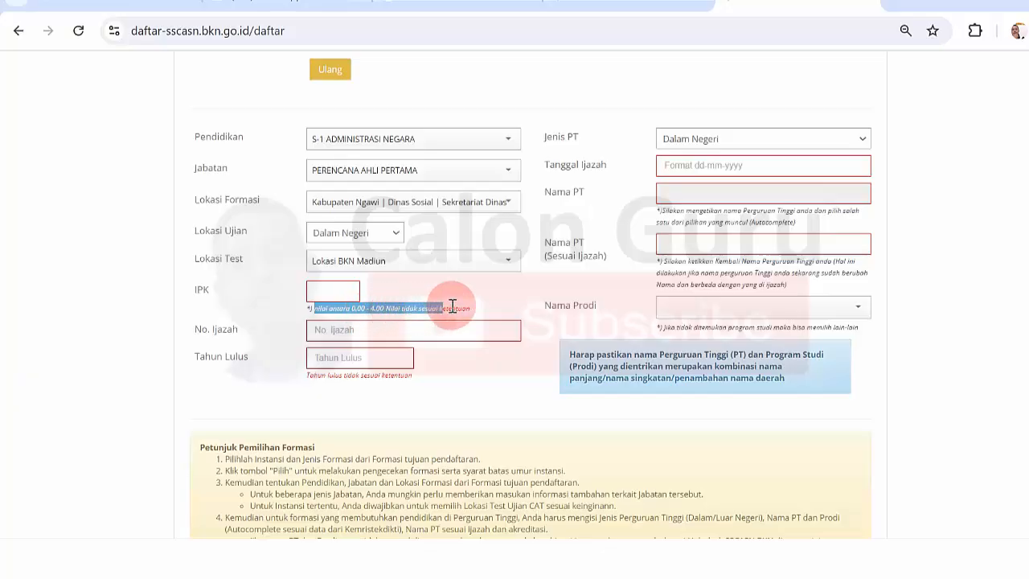
click(475, 307)
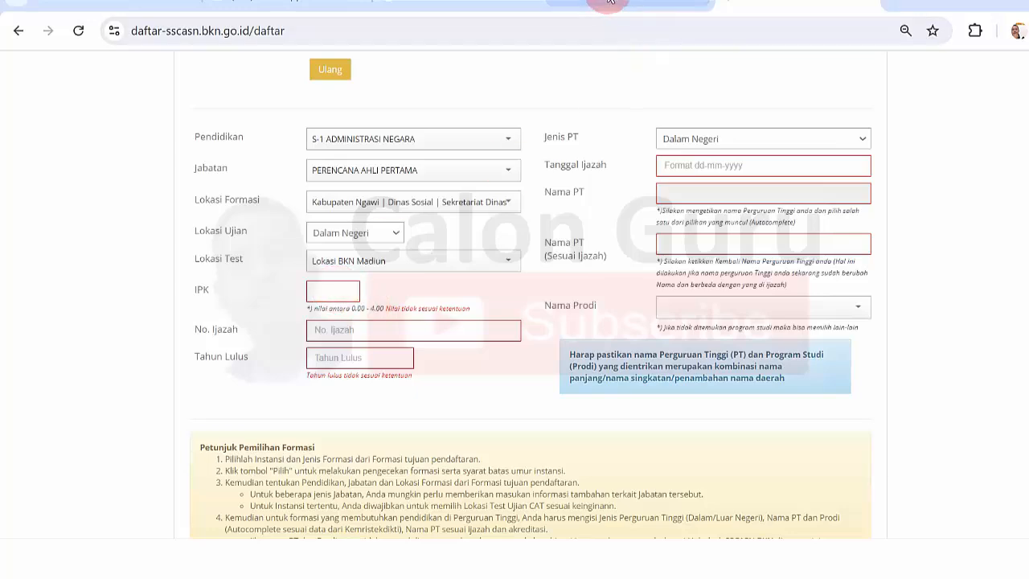
click(336, 292)
text(3.71)
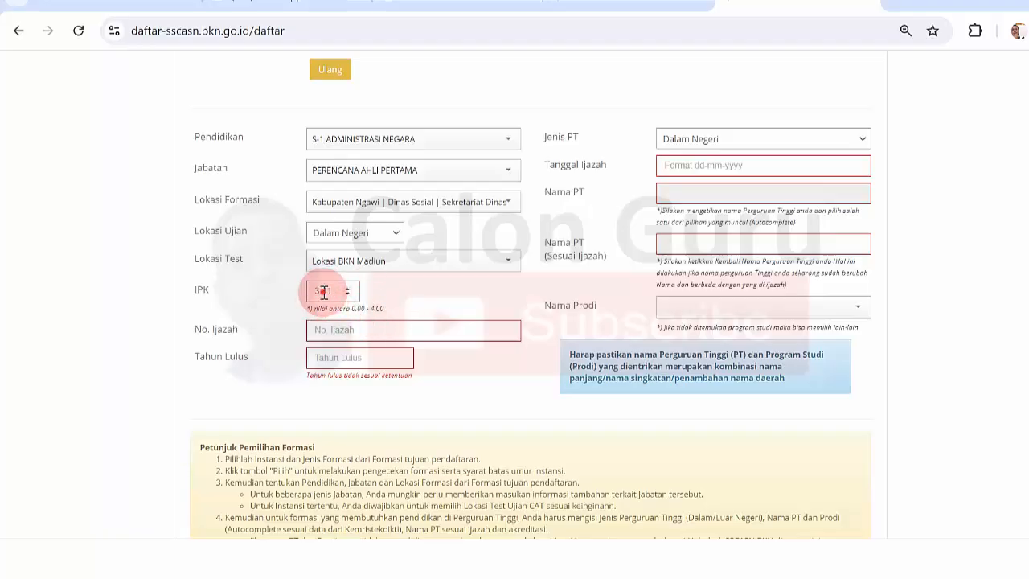
key(BackSpace)
key(BackSpace)
text(41)
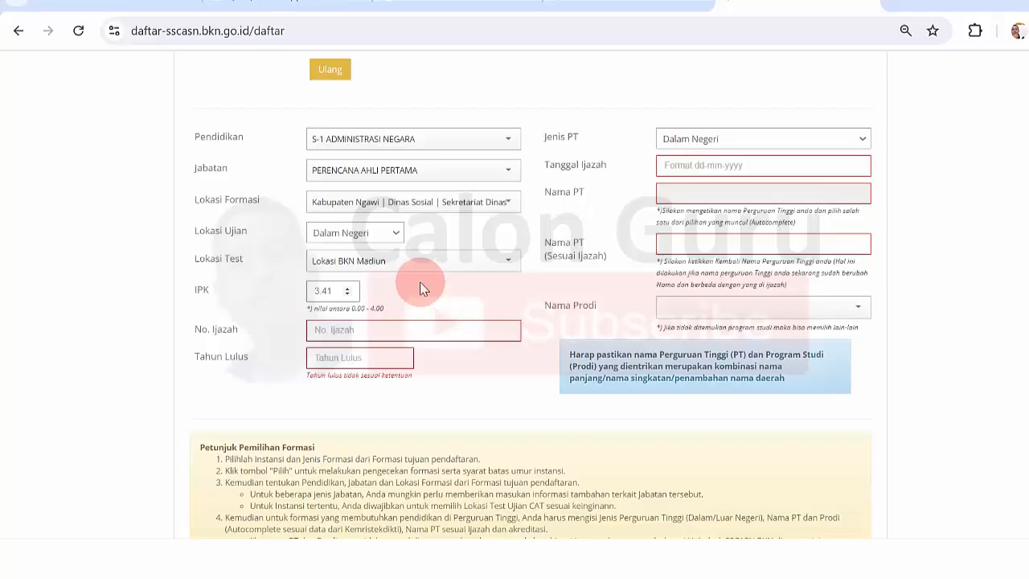
key(BackSpace)
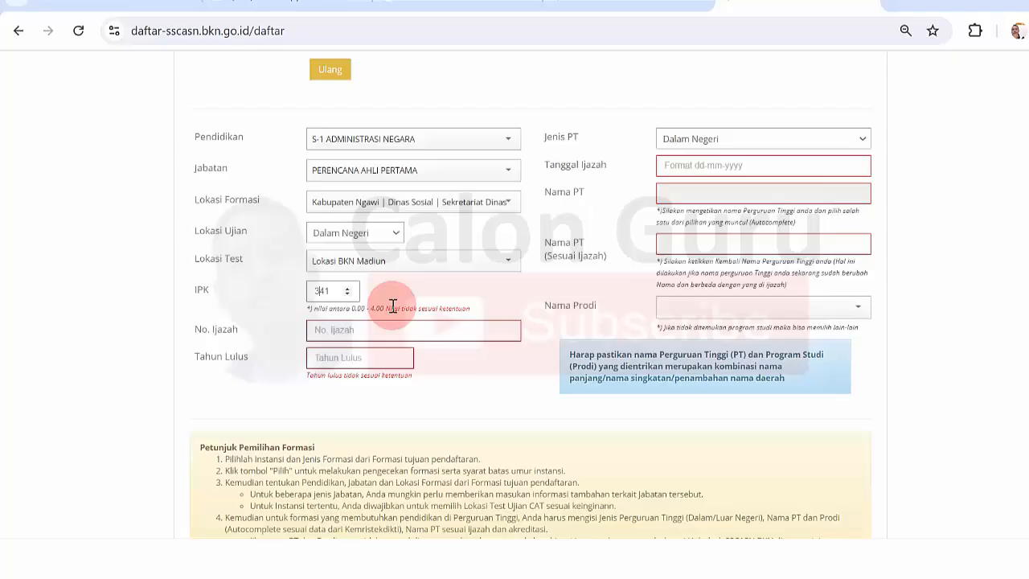
text(.)
click(452, 290)
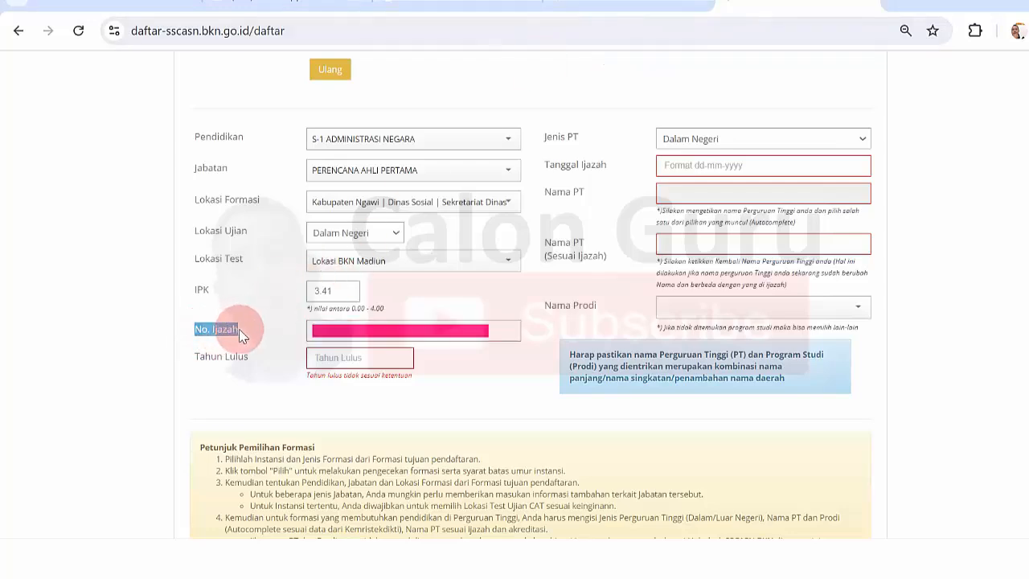
Step: Fill in the diploma number under No. Ijazah and set Tahun Lulus to 2015
click(240, 329)
click(332, 361)
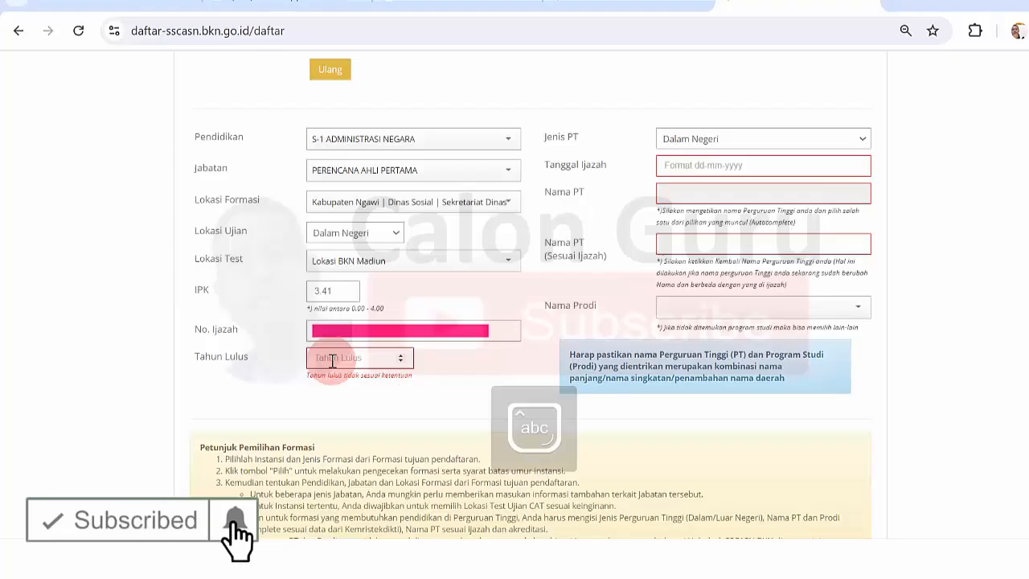
text(2015)
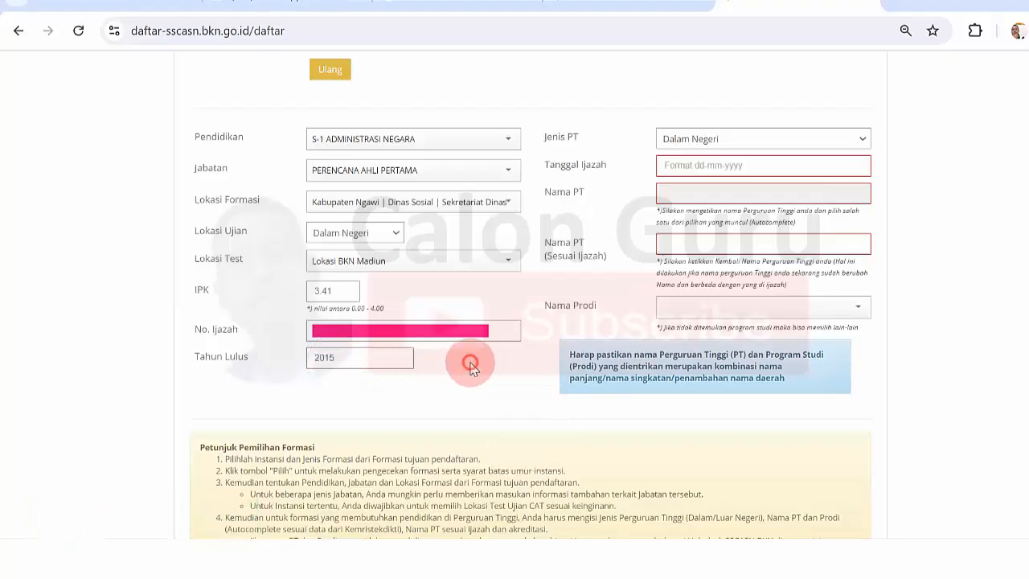
key(BackSpace)
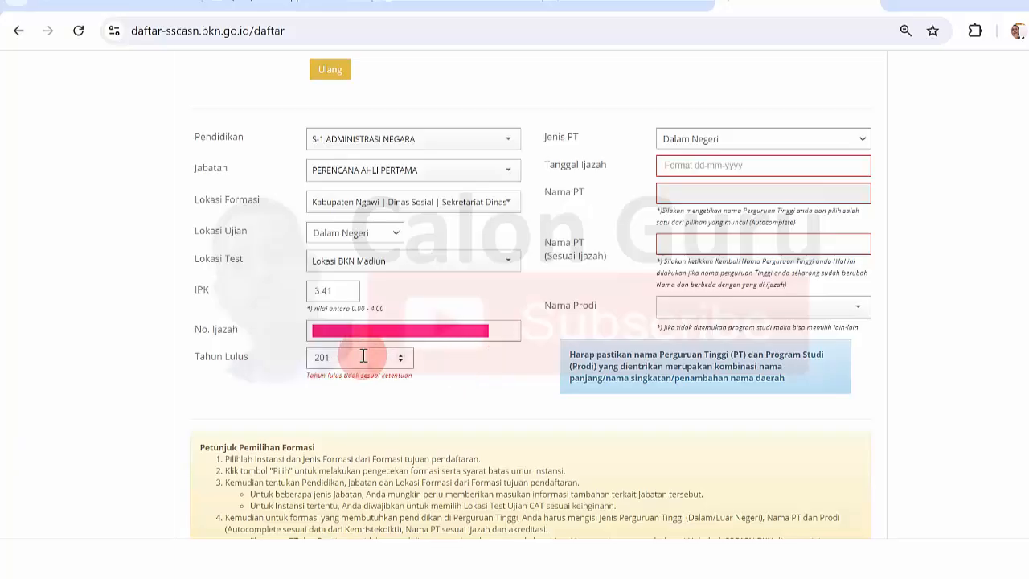
text(0)
key(BackSpace)
text(5)
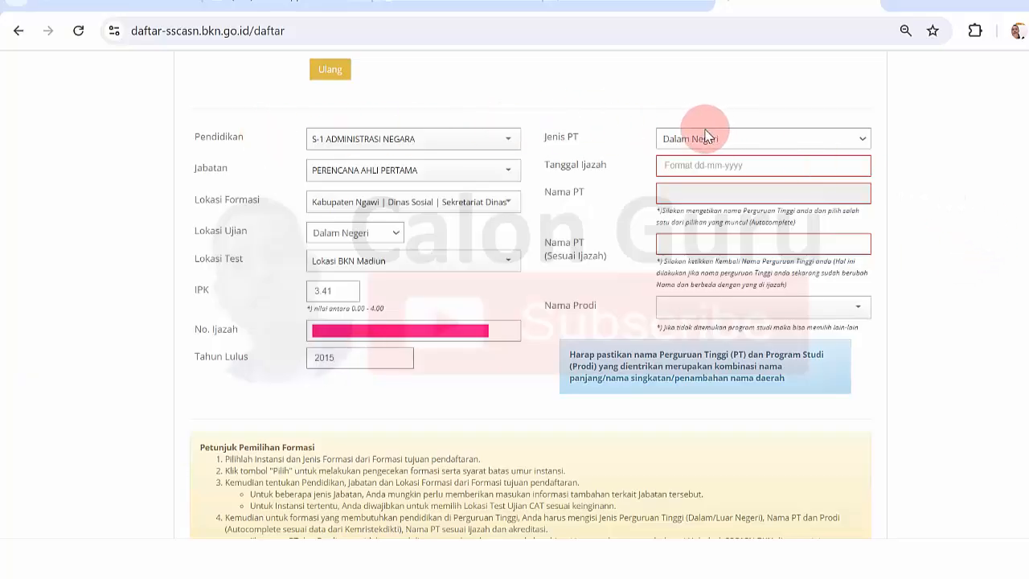
Step: Choose Dalam Negeri as Jenis PT and pick the diploma's date in 2015 for Tanggal Ijazah
click(861, 139)
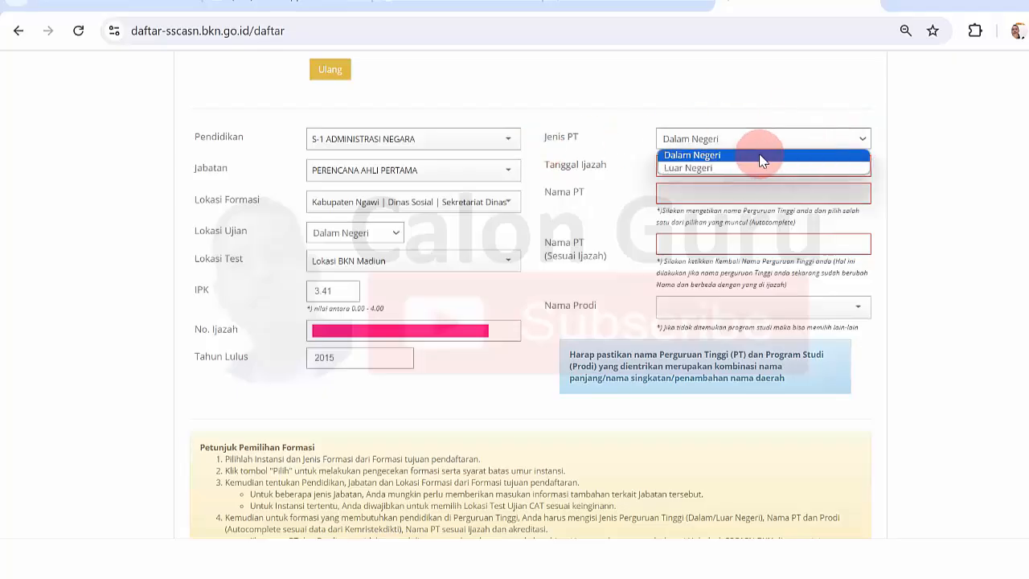
click(731, 156)
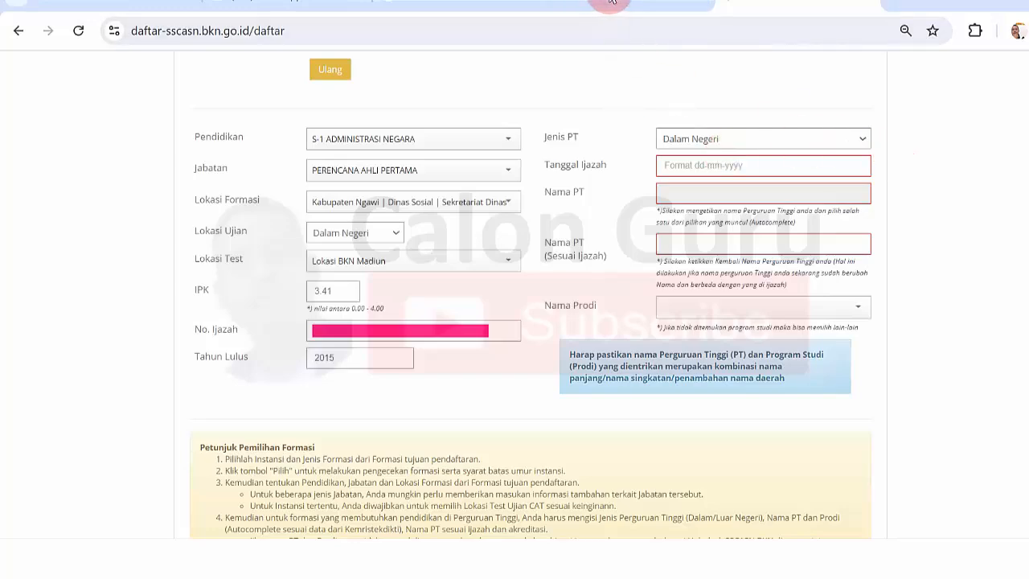
click(705, 164)
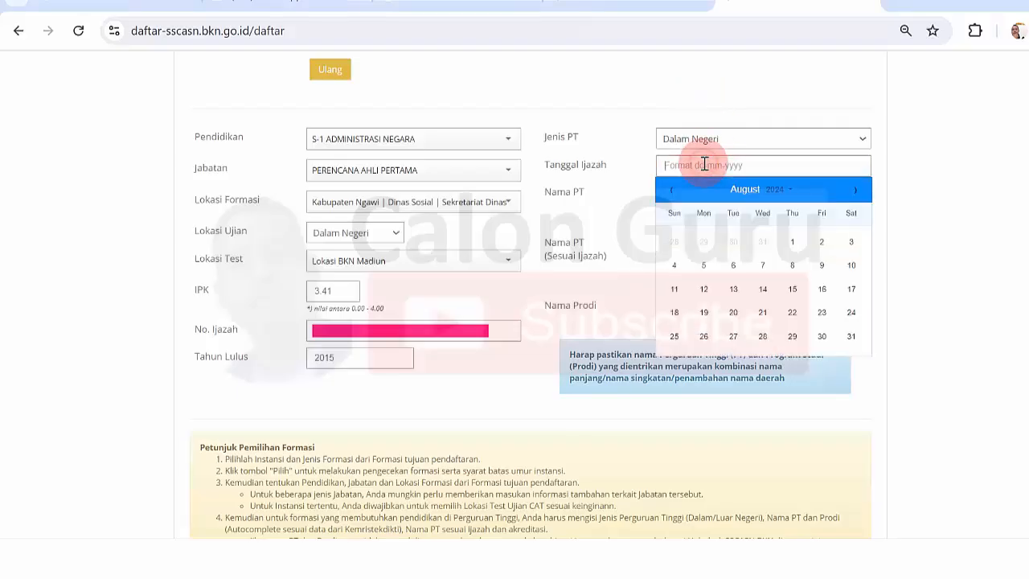
click(777, 190)
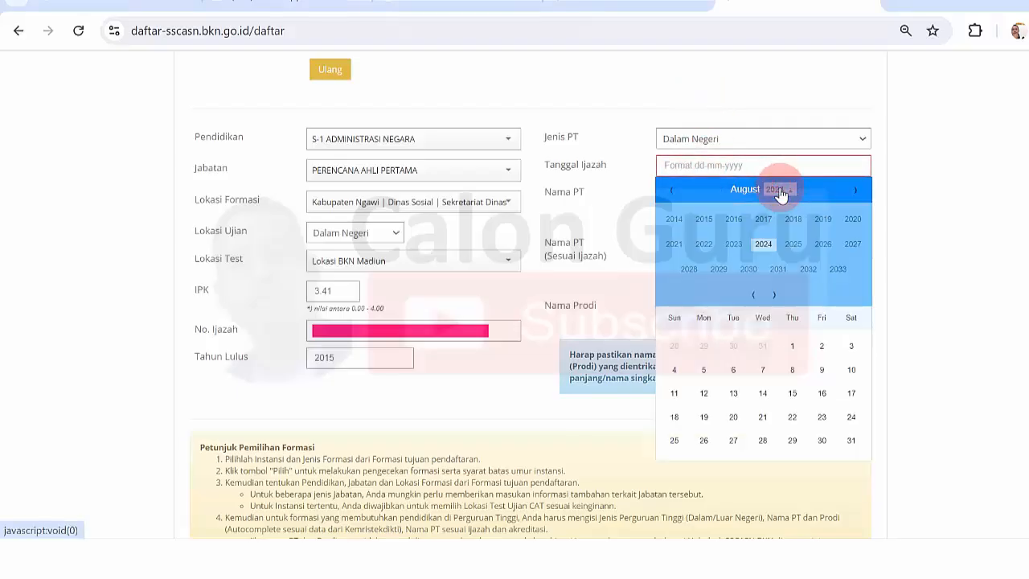
click(702, 221)
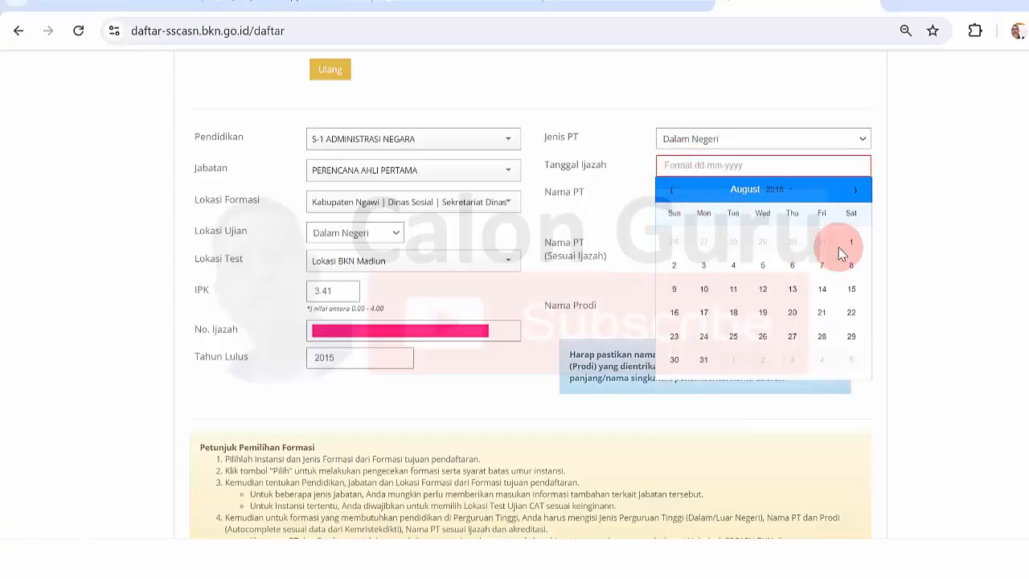
click(793, 294)
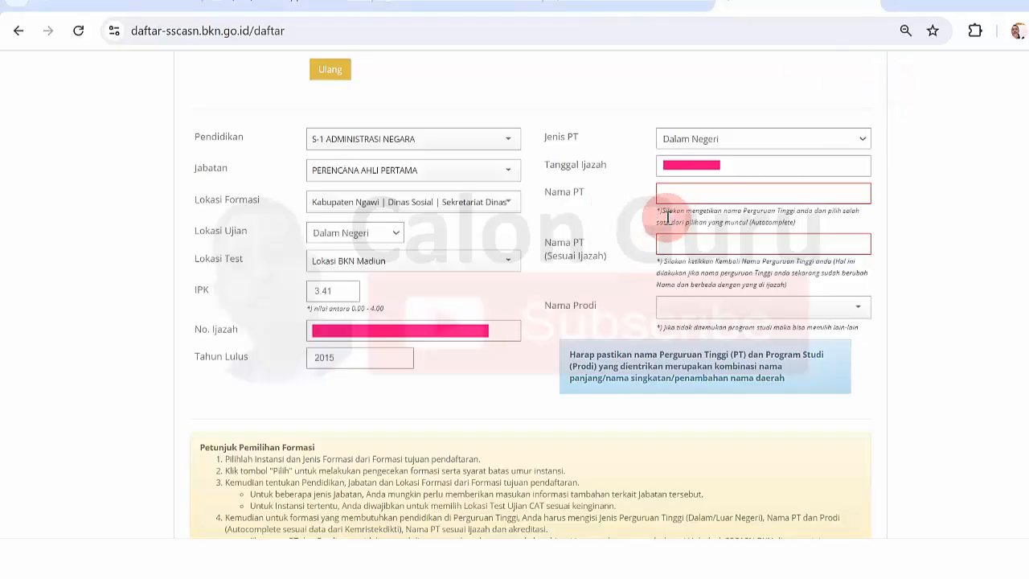
Step: Read the autocomplete note and set Nama PT to the suggested Universitas Mulawarman
drag(664, 213, 779, 223)
click(779, 223)
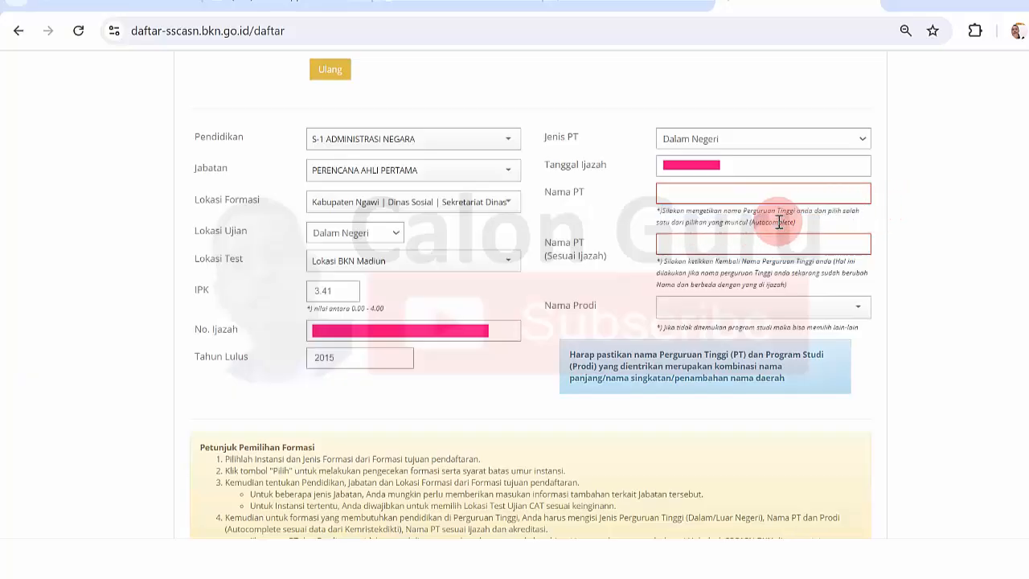
click(704, 192)
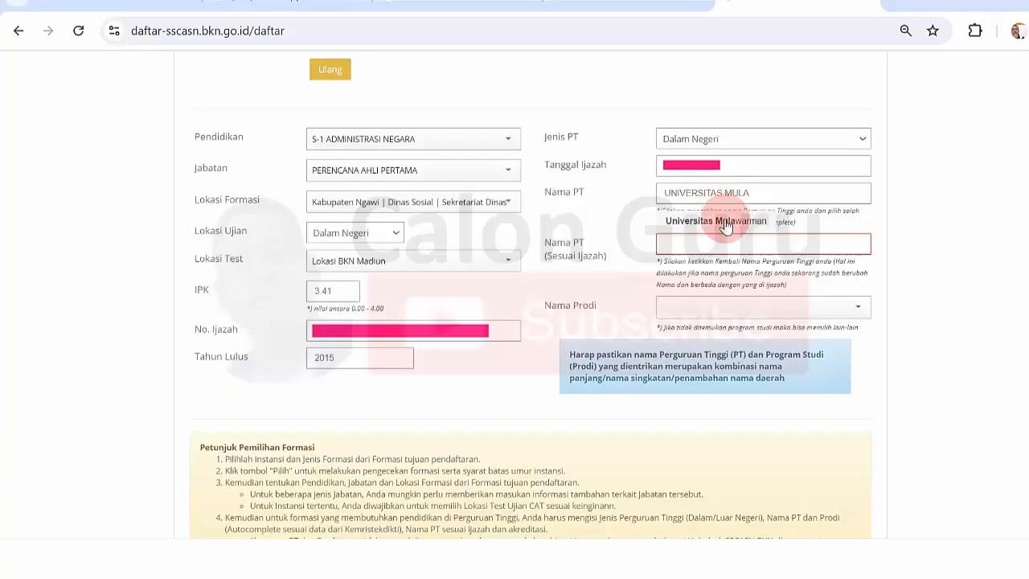
click(723, 220)
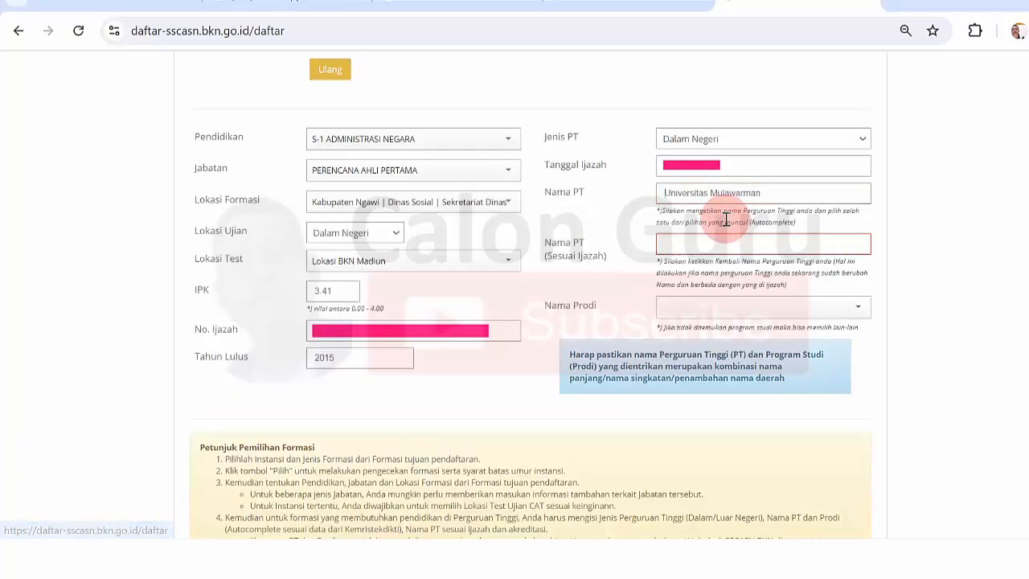
click(904, 188)
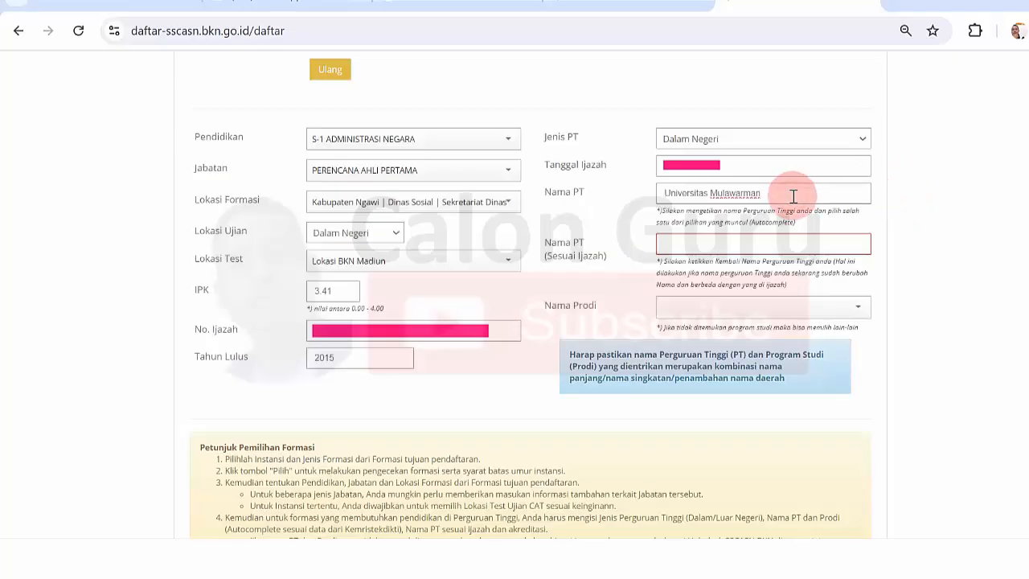
click(910, 196)
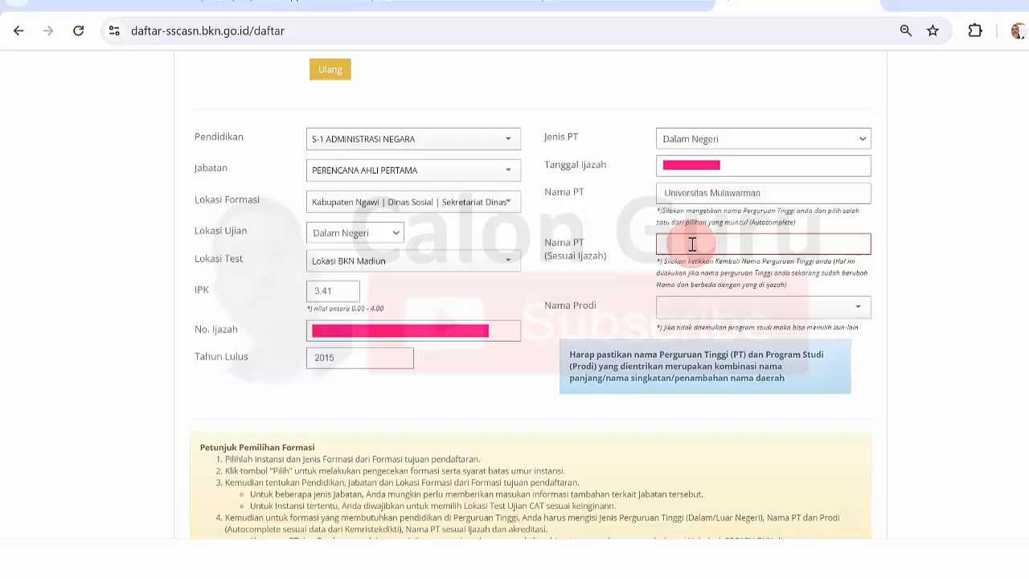
Step: Enter Universitas Mulawarman as Nama PT (Sesuai Ijazah), replacing the all-capitals text
text(UNIVERSIT)
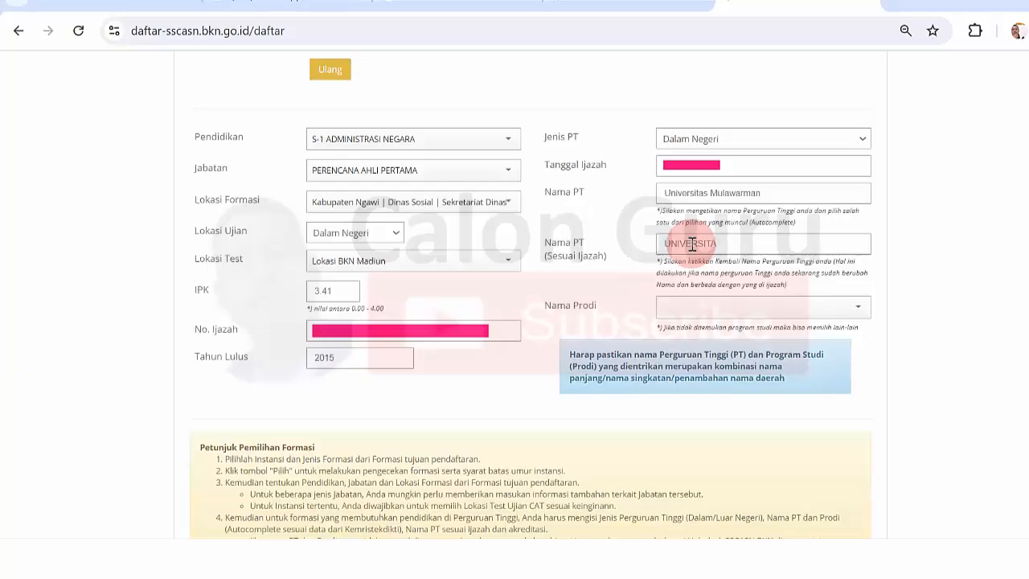
key(ctrl+a)
key(BackSpace)
text(Uni)
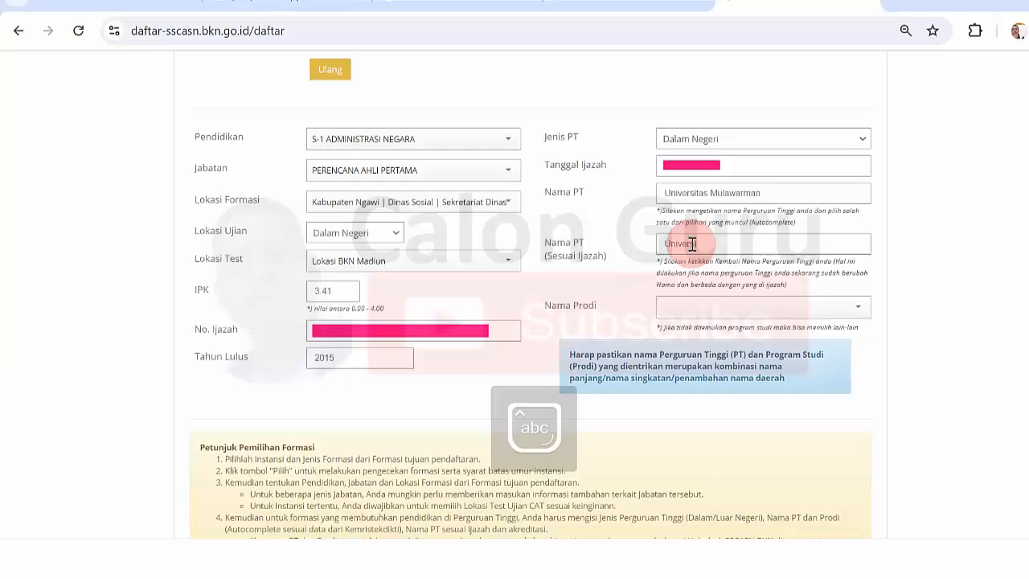
text(s Mulawarman)
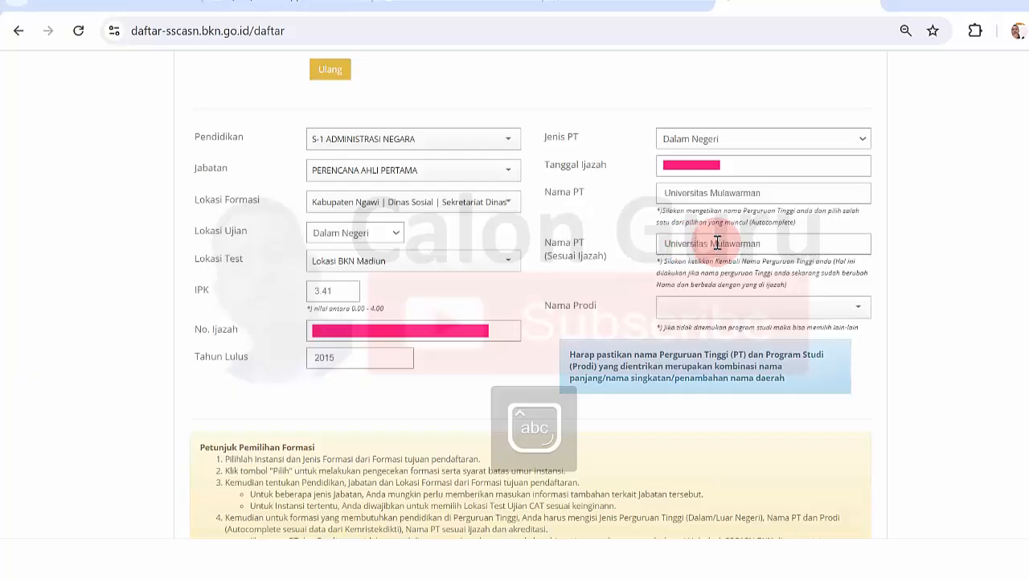
click(922, 236)
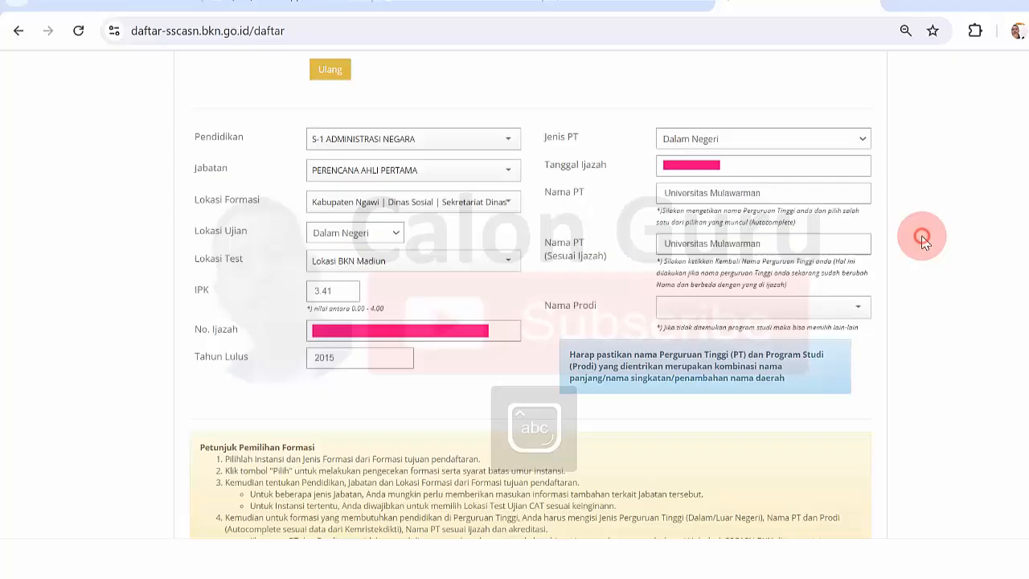
Step: Search the Nama Prodi options for "admini" and choose S2 Administrasi Negara
click(857, 309)
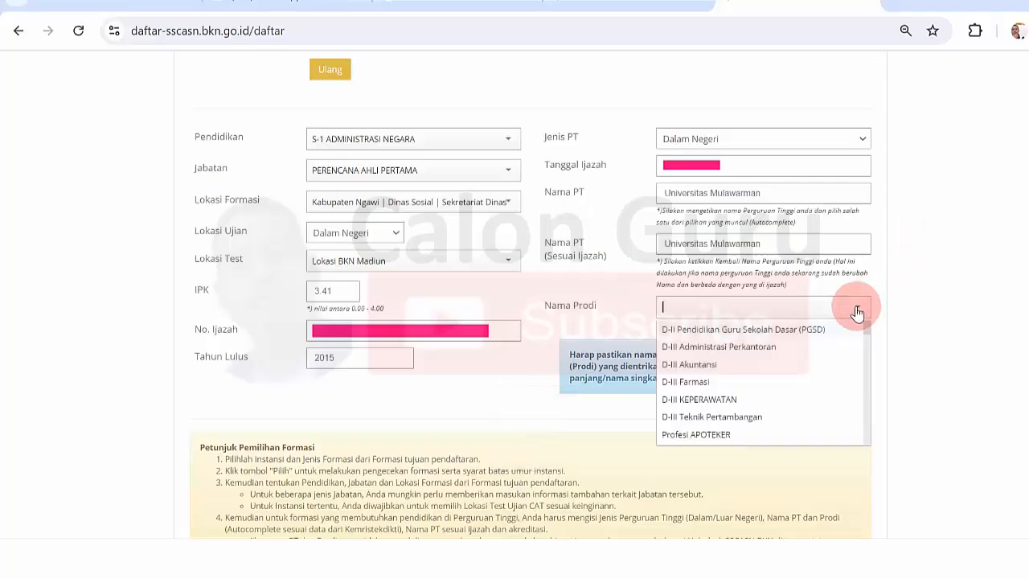
text(a)
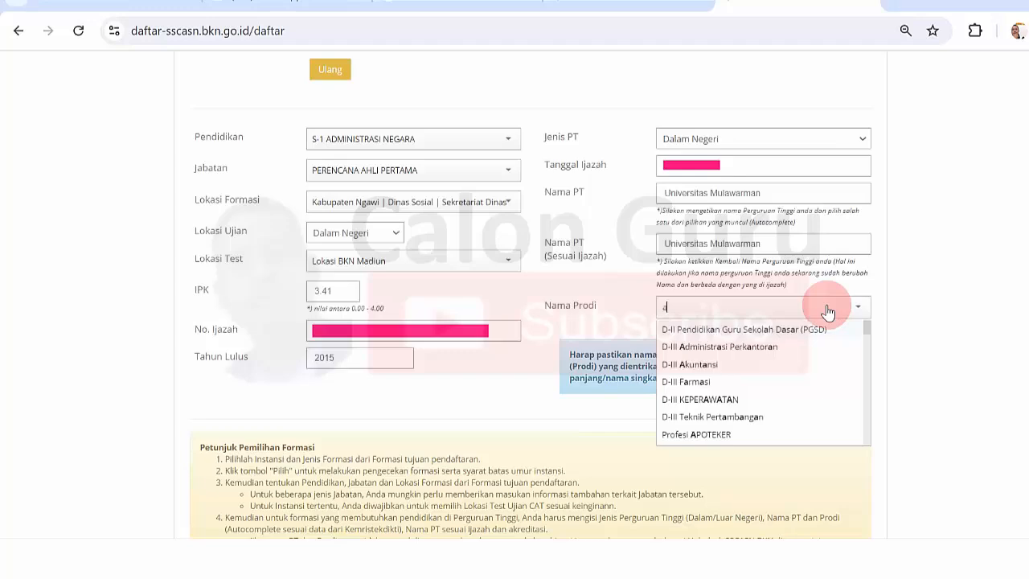
text(dmini)
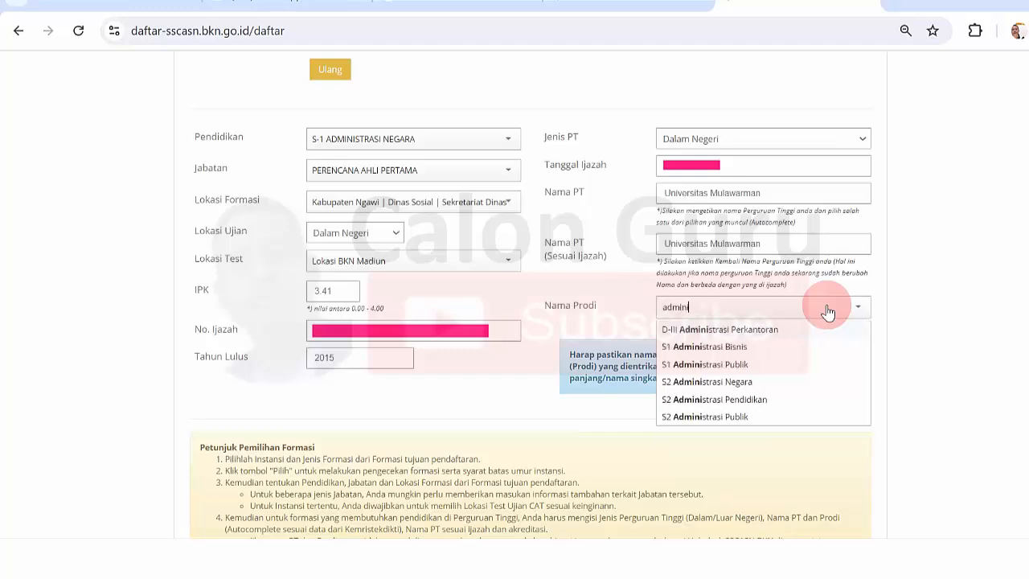
click(746, 381)
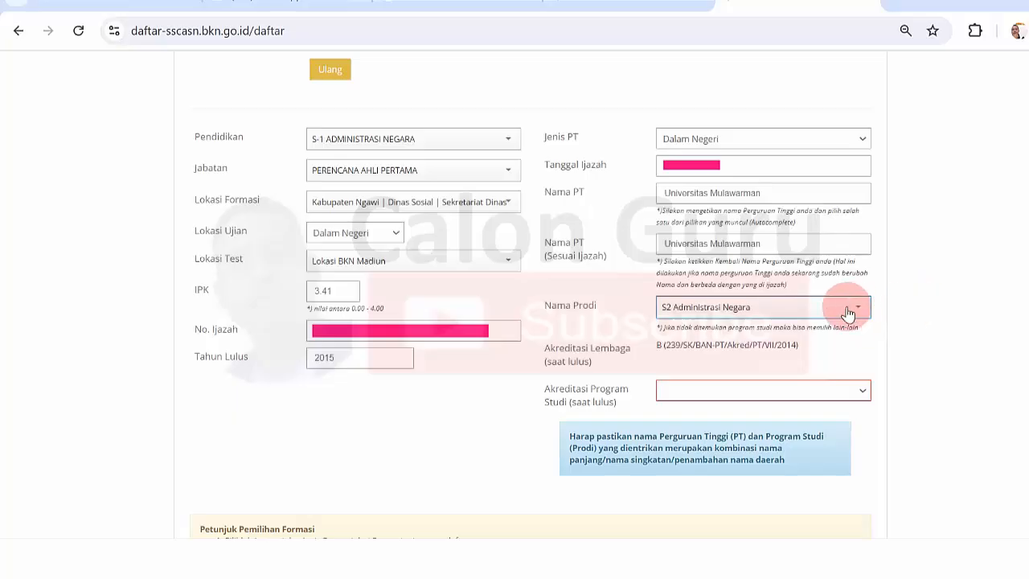
Step: Reopen the Nama Prodi options and search for "admini" again to check the available study programmes
click(849, 314)
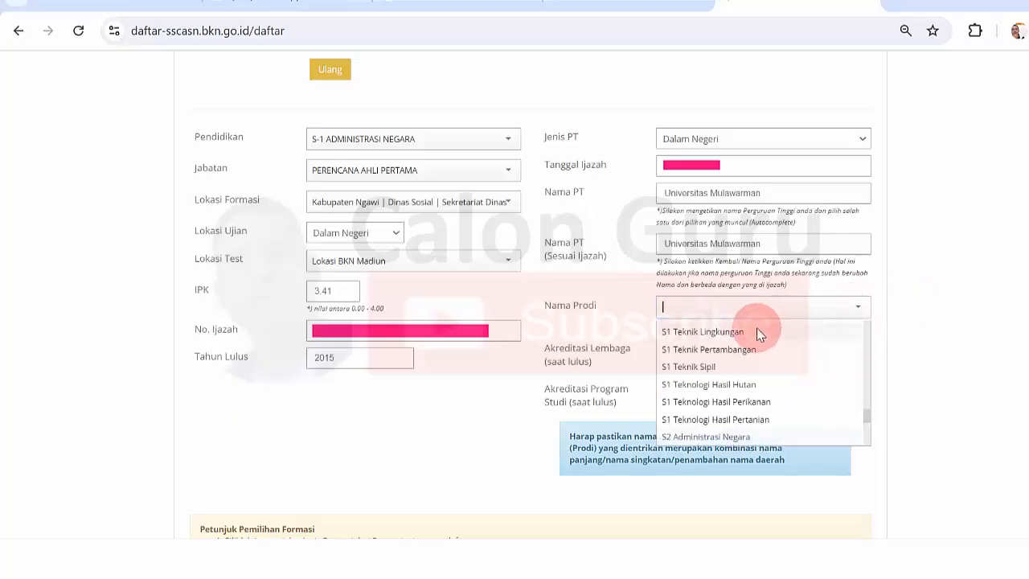
text(admini)
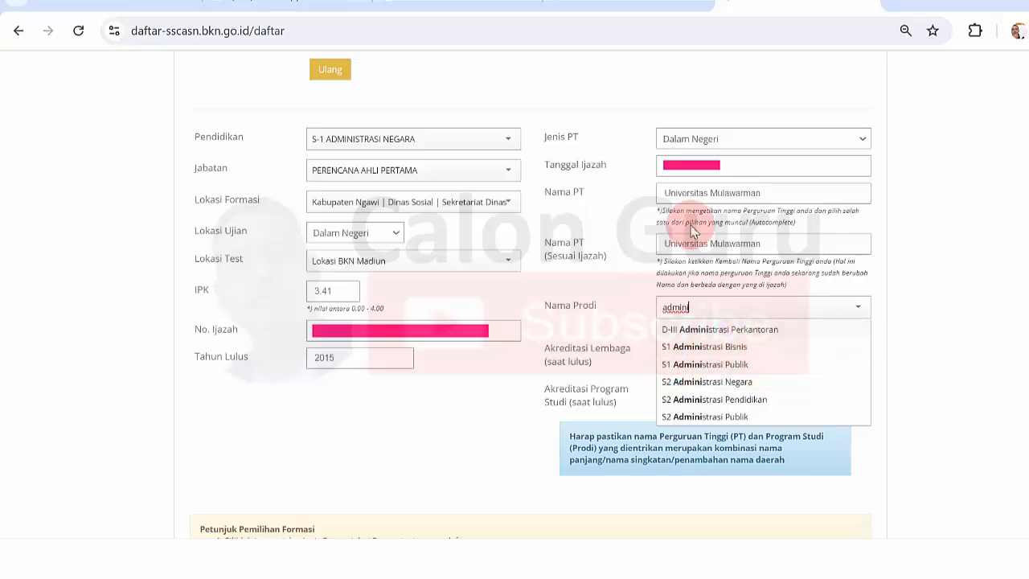
click(608, 1)
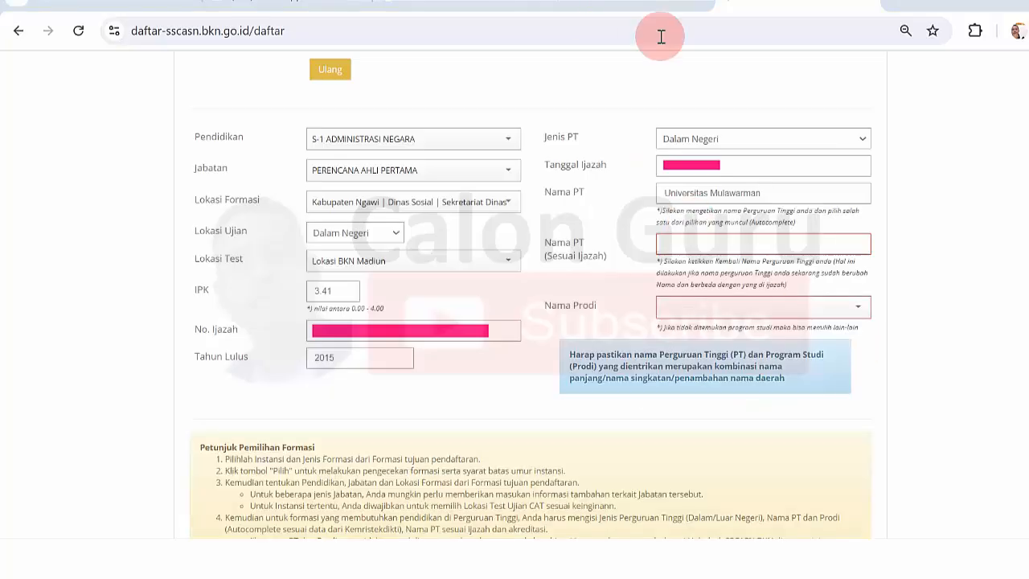
Step: Enter Universitas Mulawarman as Nama PT (Sesuai Ijazah)
click(714, 244)
text(Universitas Mulawarman)
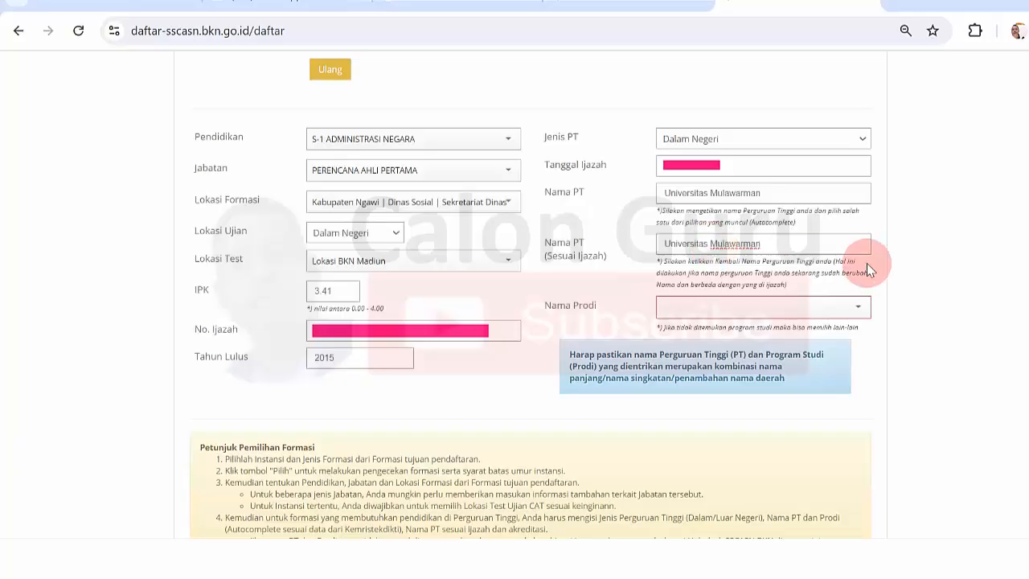
click(935, 274)
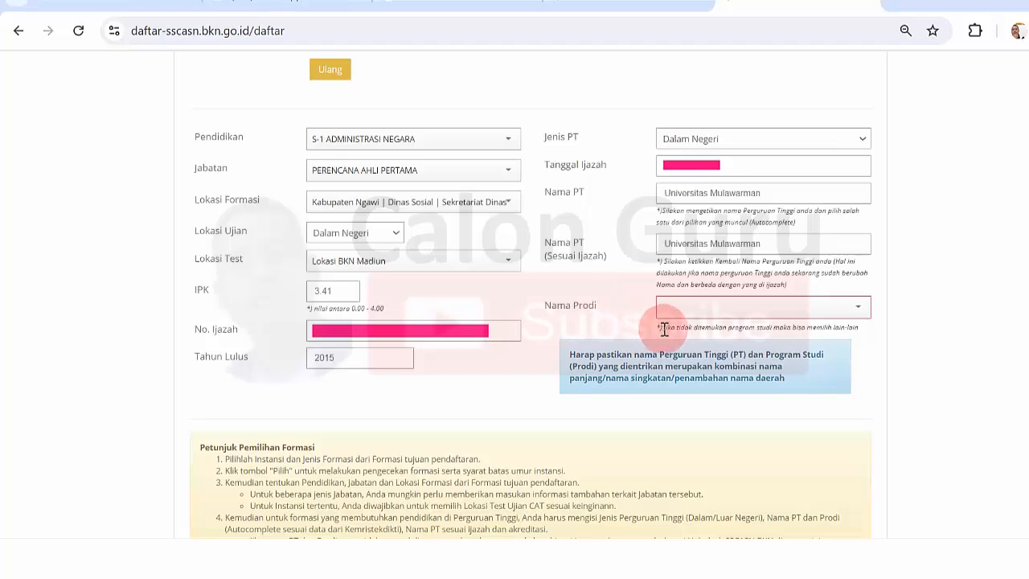
Step: Read the note below Nama Prodi and search its options for "administrasi negara", clearing the search text at the end
drag(665, 328, 901, 327)
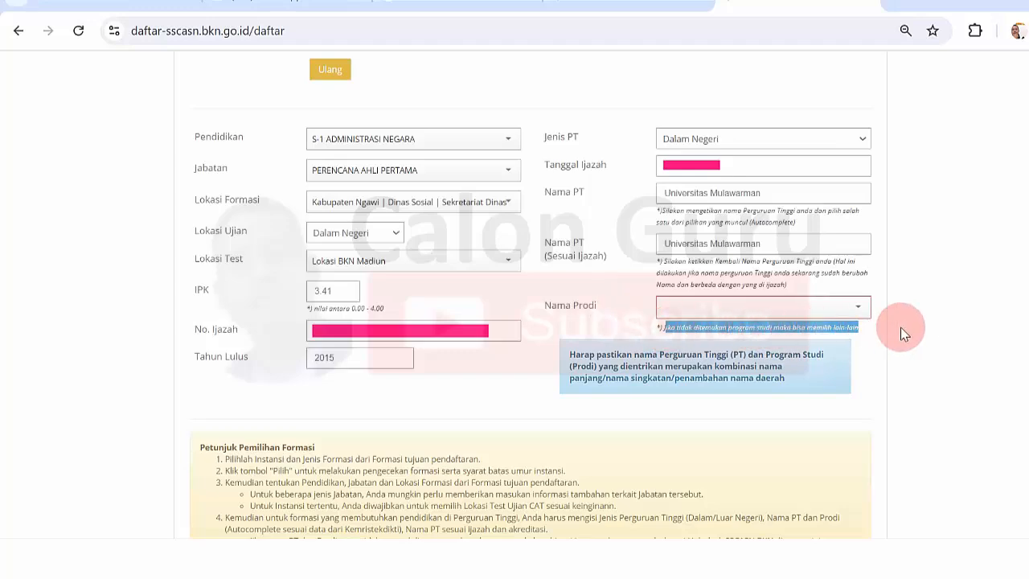
click(935, 328)
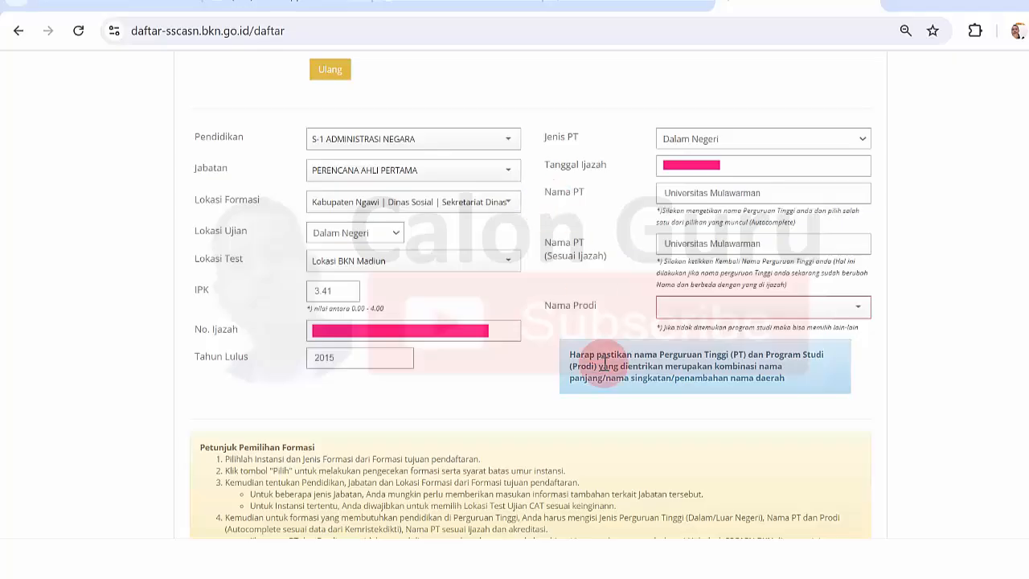
click(764, 314)
text(ad)
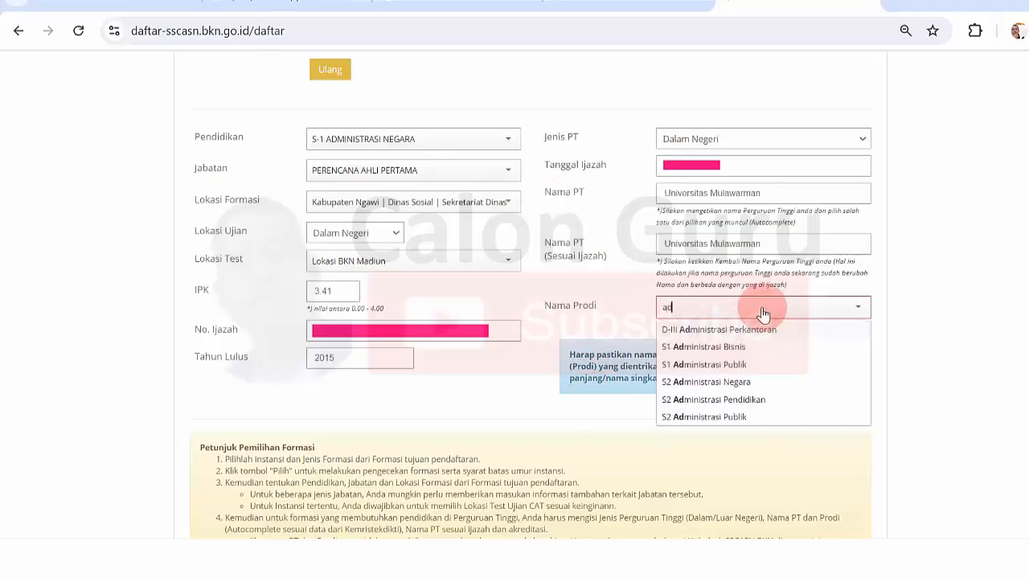
text(ministrasi ne)
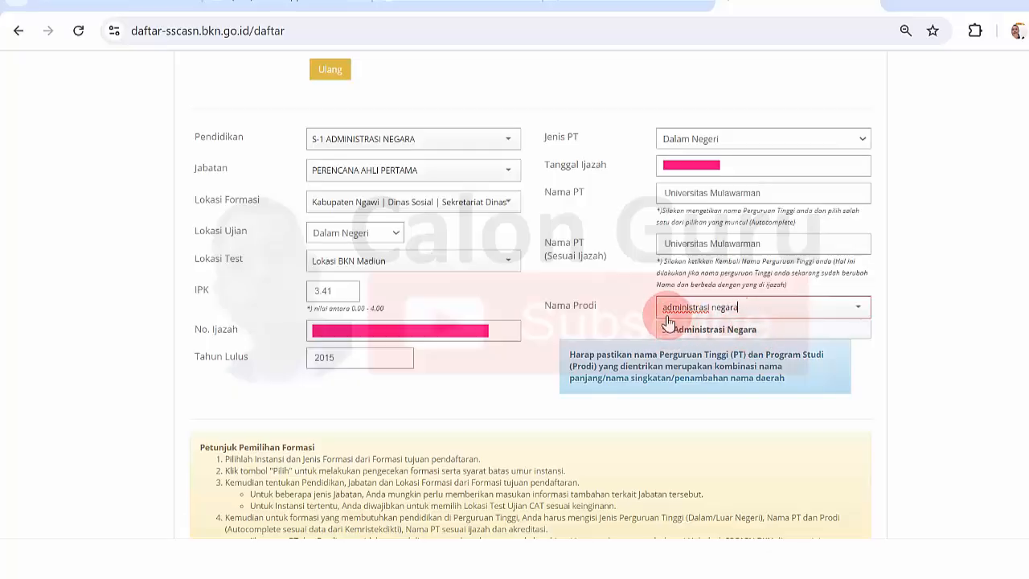
key(BackSpace)
key(BackSpace)
key(BackSpace)
key(BackSpace)
key(BackSpace)
key(BackSpace)
key(BackSpace)
key(BackSpace)
key(BackSpace)
key(BackSpace)
key(BackSpace)
key(BackSpace)
key(BackSpace)
key(BackSpace)
key(BackSpace)
key(BackSpace)
key(BackSpace)
key(BackSpace)
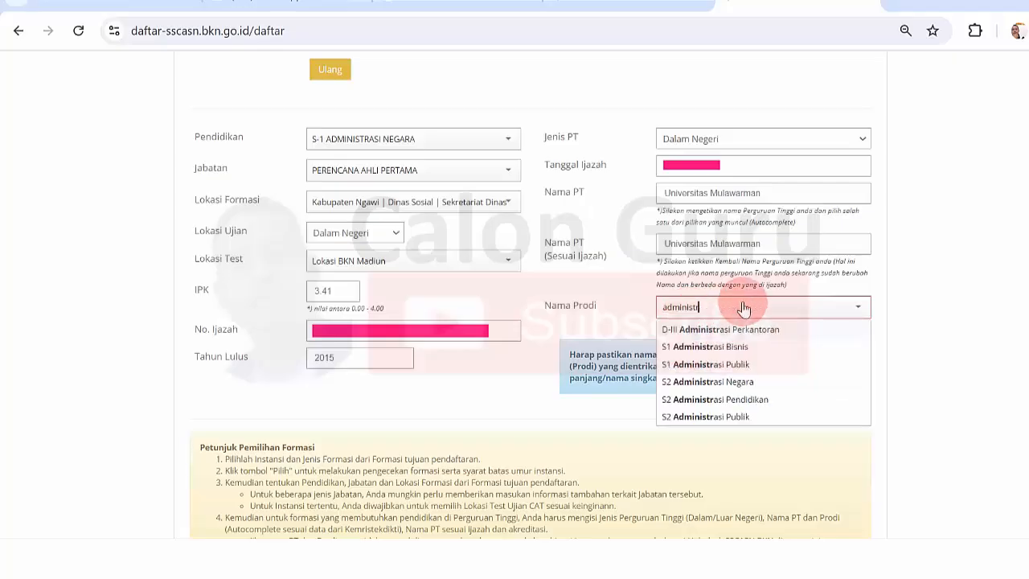
Step: Search the Nama Prodi options for "s1 ad" and choose S1 Administrasi Publik
text(s1)
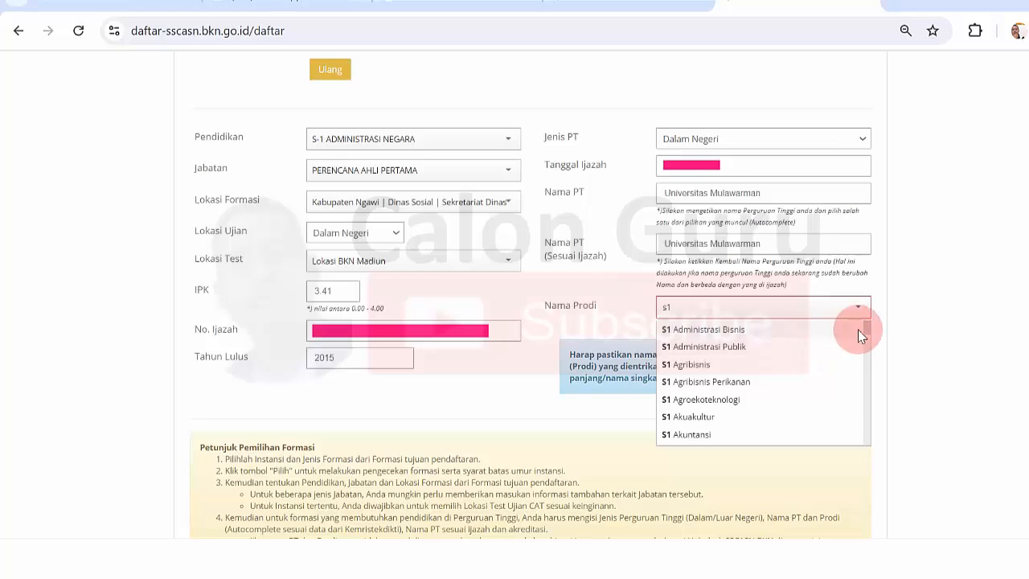
text( ad)
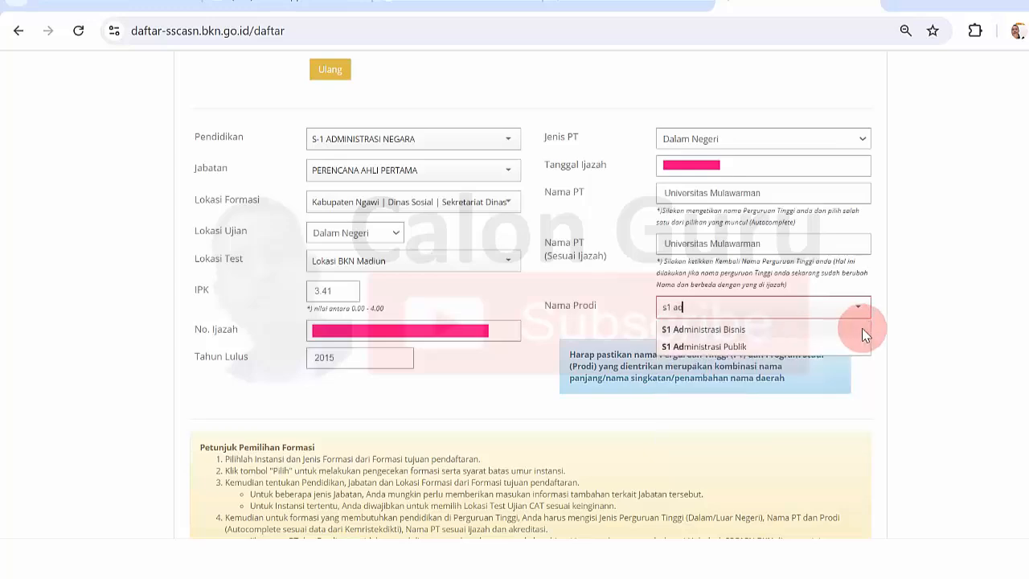
click(738, 344)
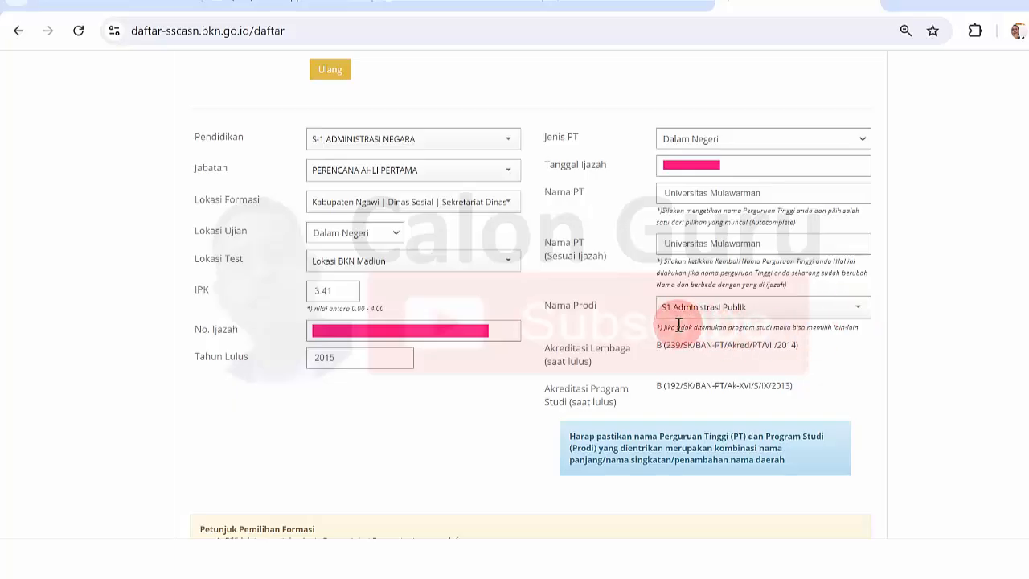
Step: Reread the note on choosing lain-lain for a missing study programme and browse the Nama Prodi options
drag(677, 327, 905, 325)
click(905, 324)
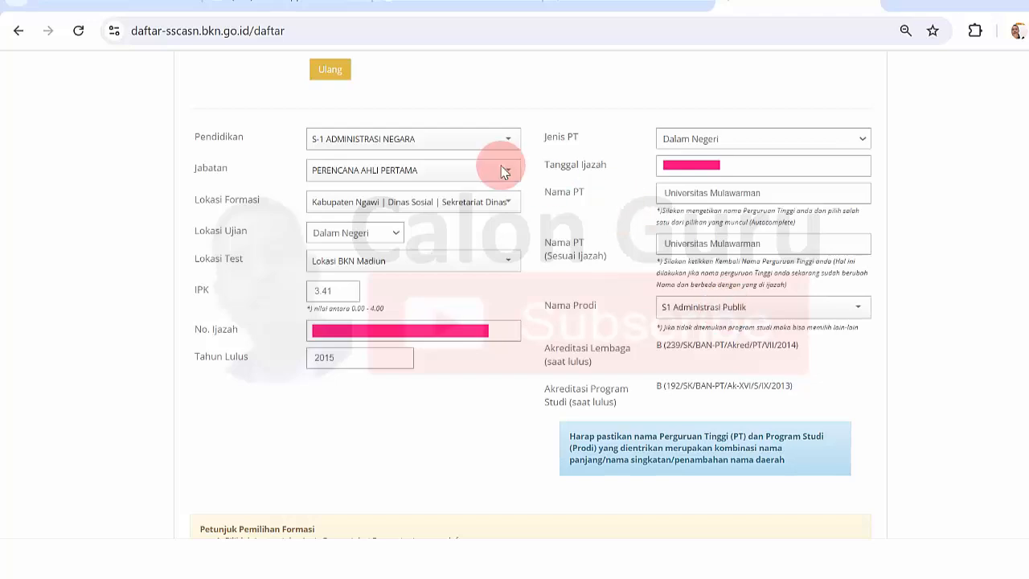
click(807, 307)
scroll(866, 364, down, 2)
drag(866, 364, 868, 432)
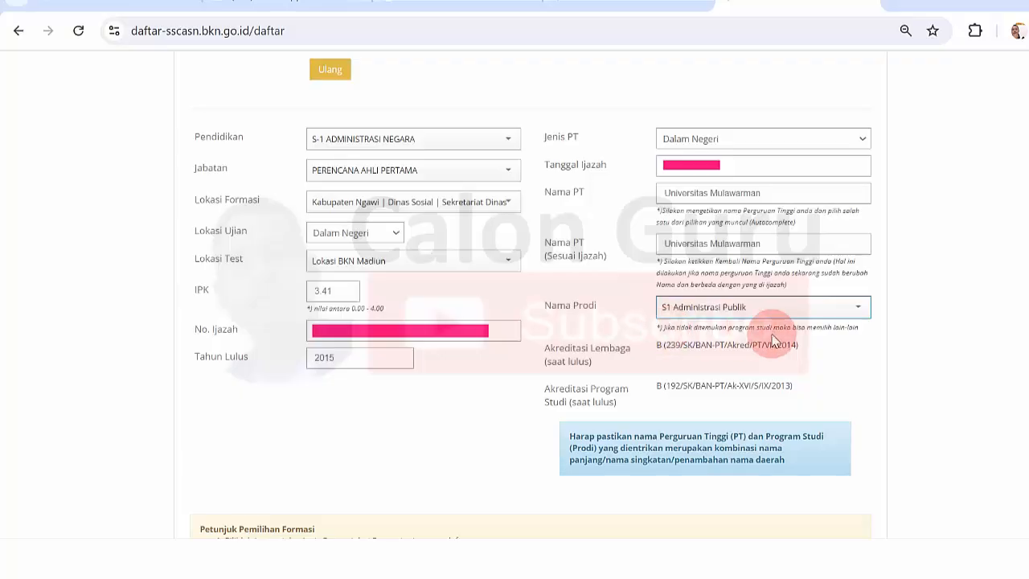
drag(782, 328, 854, 329)
click(884, 327)
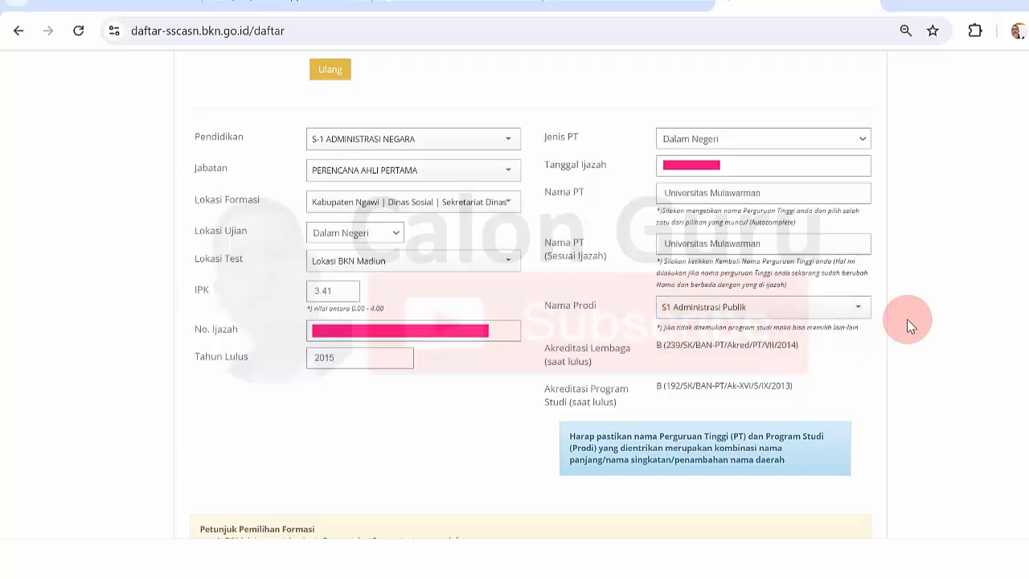
Step: Set Nama Prodi to Lain-Lain, the last option in the study programme list
click(864, 312)
scroll(865, 354, down, 15)
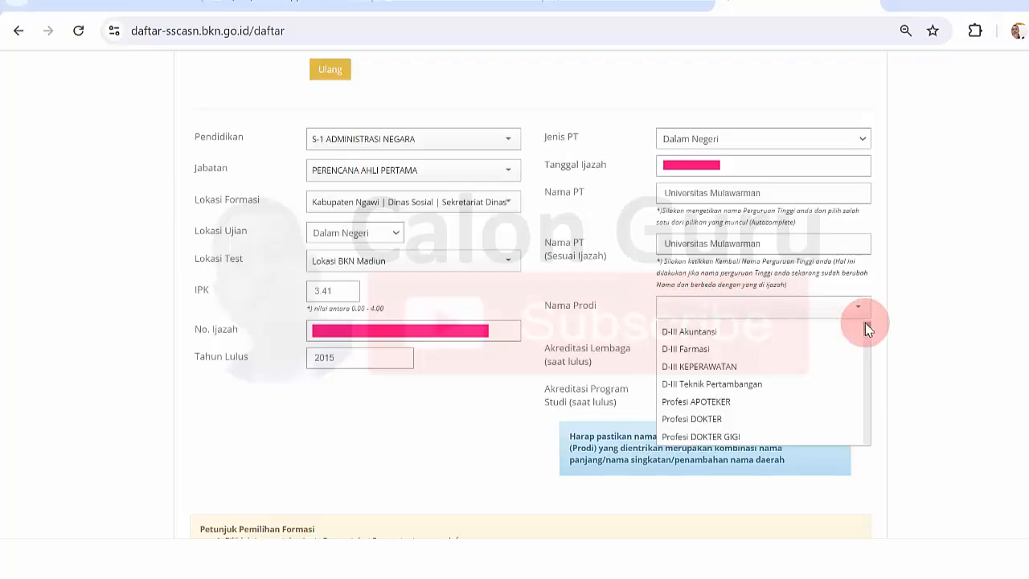
drag(865, 323, 869, 440)
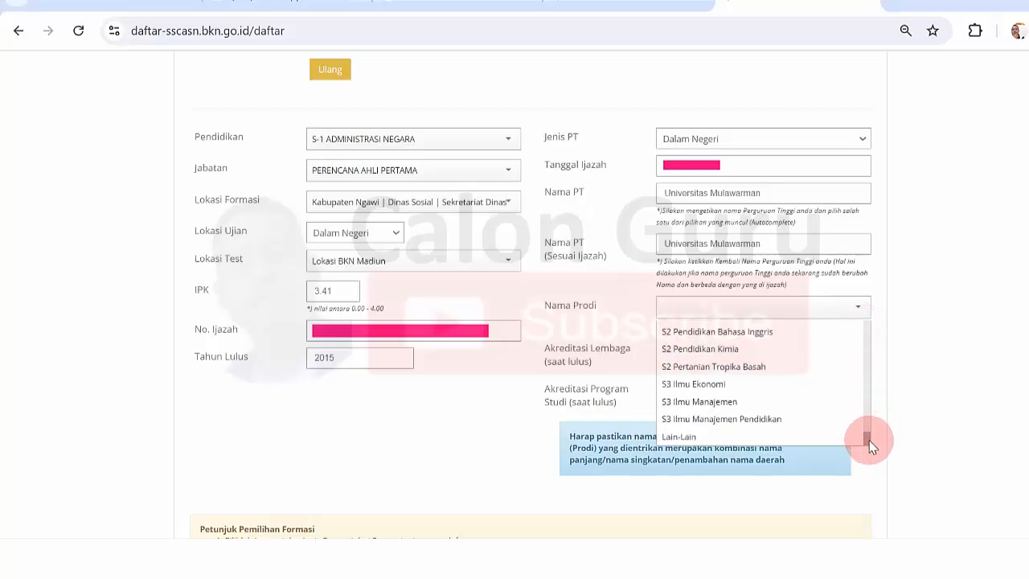
click(731, 440)
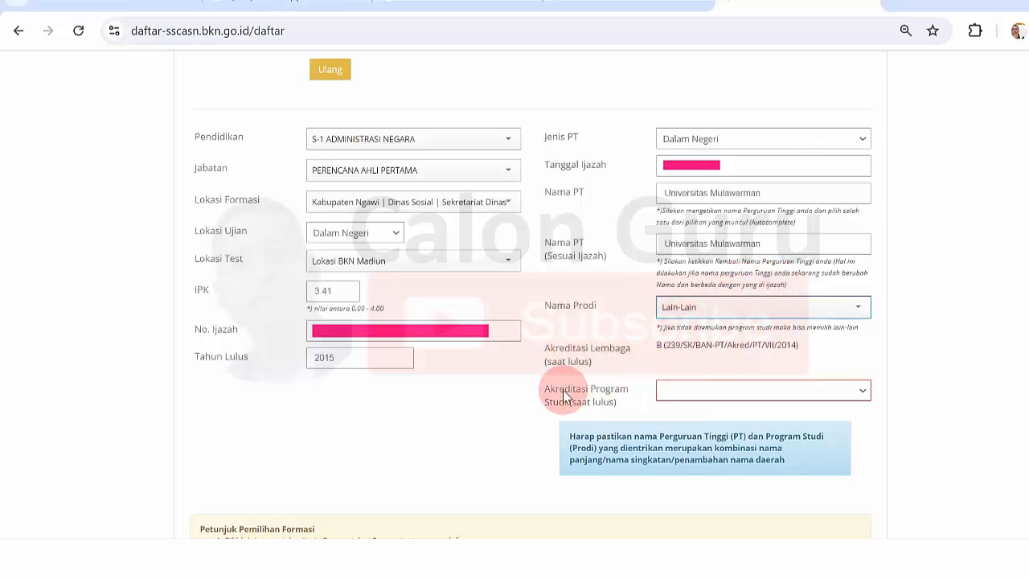
Step: Set Akreditasi Program Studi (saat lulus) to B/Sangat Baik and read the note on university and study programme names
click(829, 388)
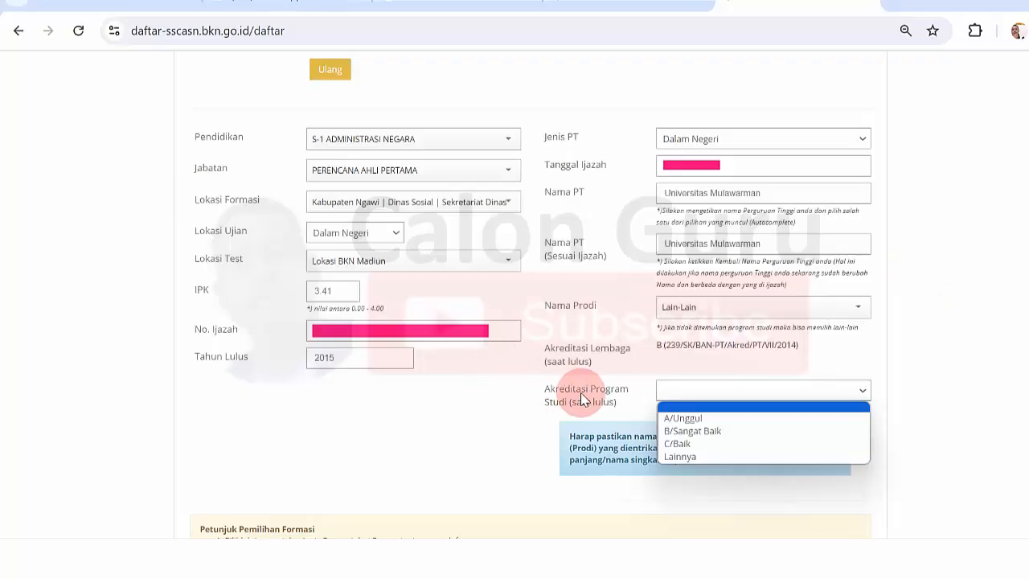
click(698, 431)
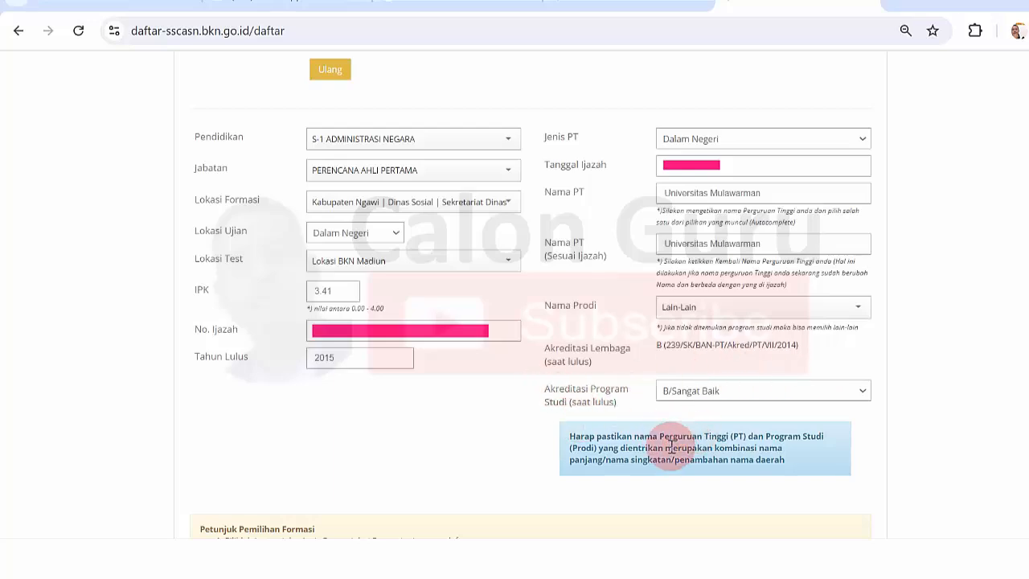
drag(571, 437, 781, 450)
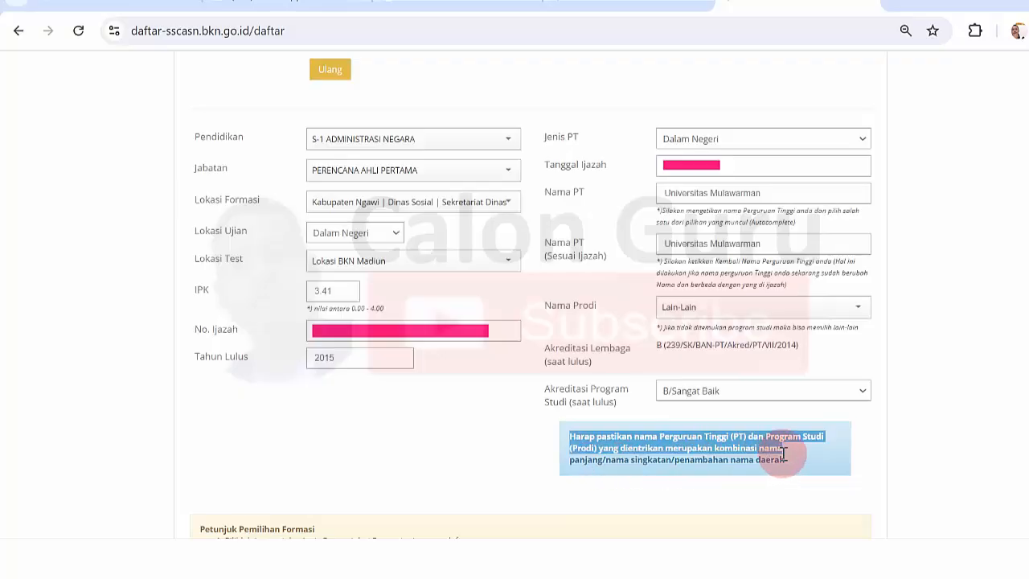
click(884, 429)
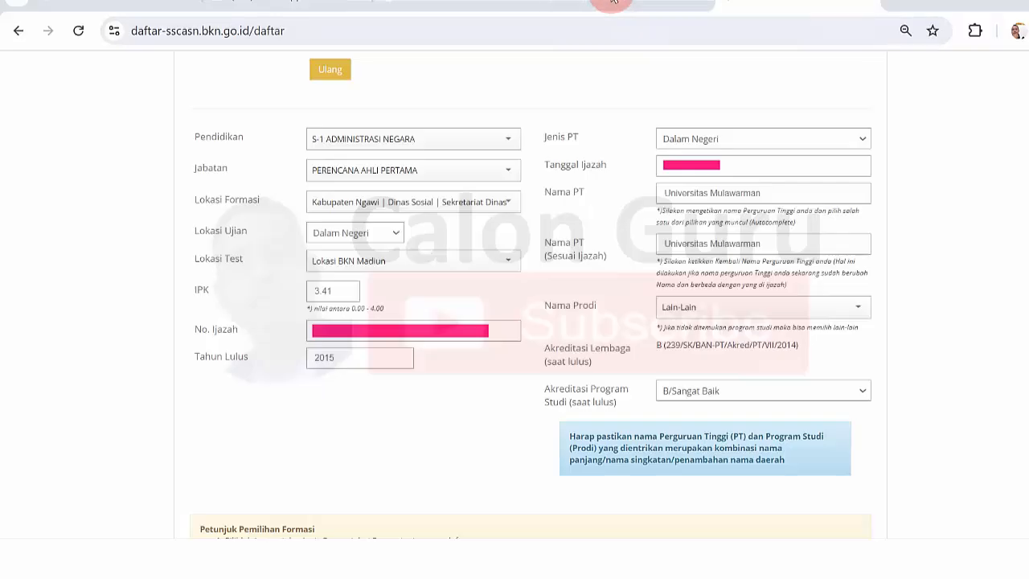
Step: Enter the displayed CAPTCHA code to submit the formation form and continue to the Pengisian Riwayat page
scroll(609, 3, down, 4)
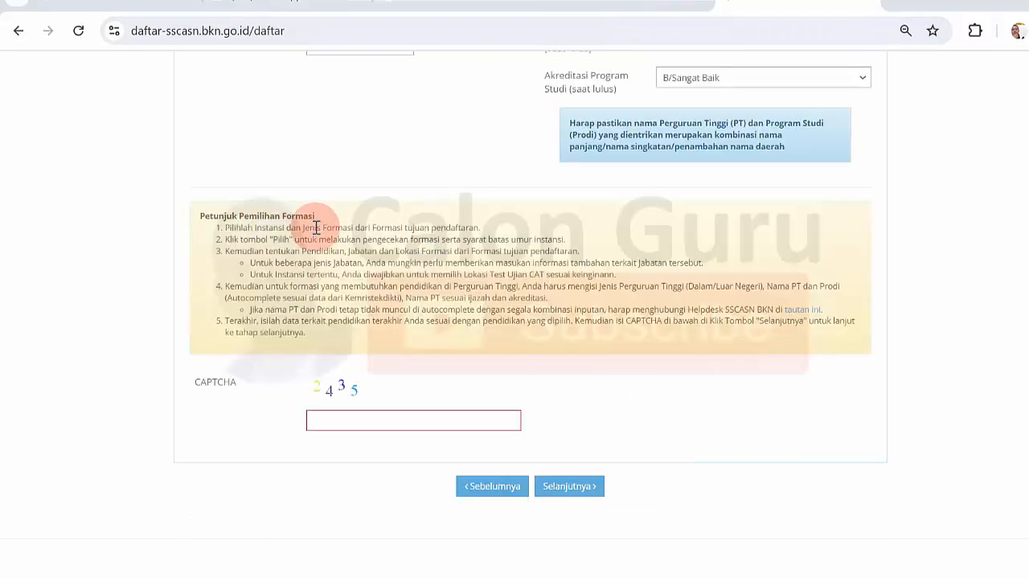
click(357, 418)
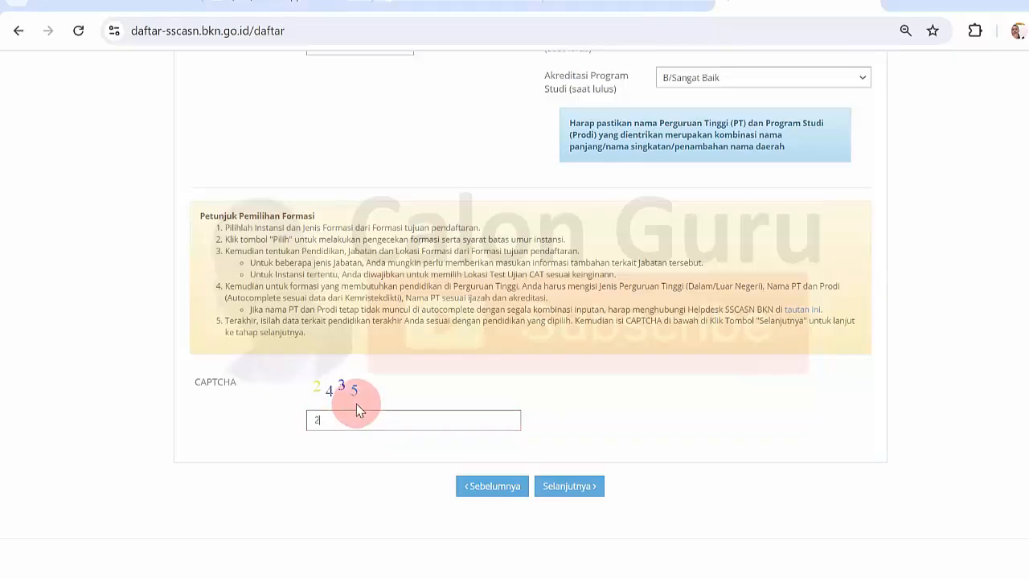
text(2435)
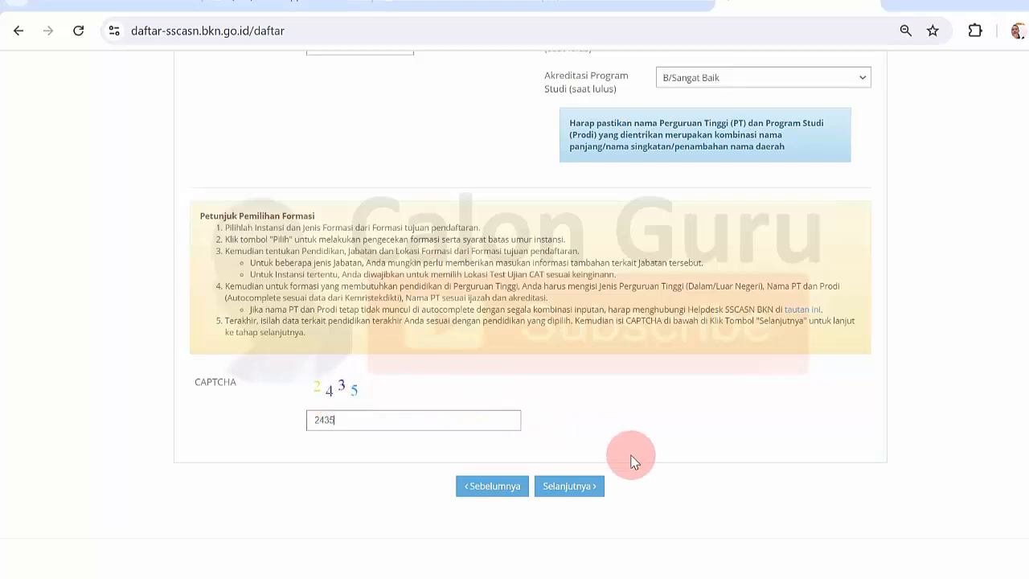
click(572, 487)
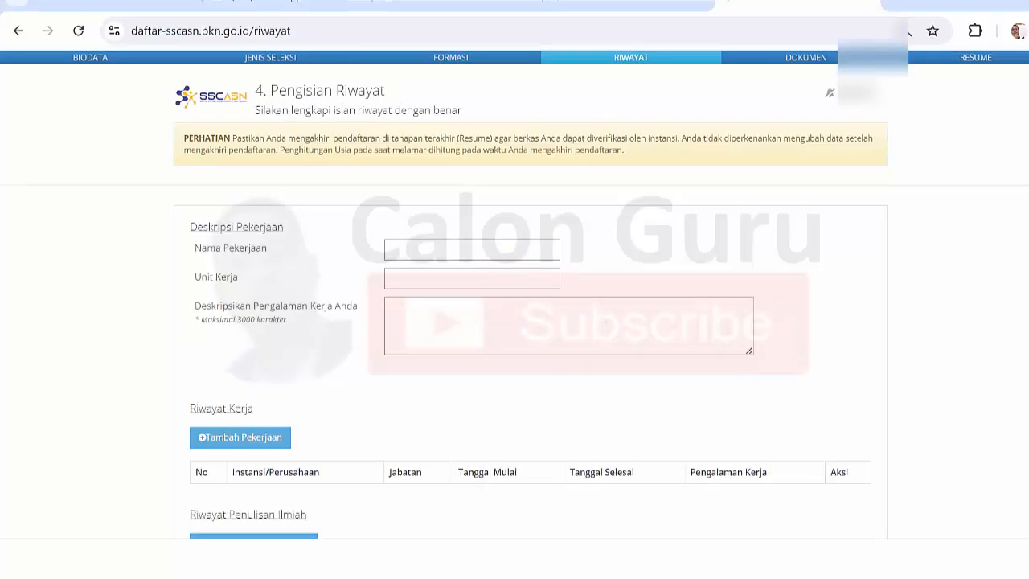
scroll(1021, 322, down, 1)
scroll(1021, 301, down, 2)
scroll(1021, 302, up, 3)
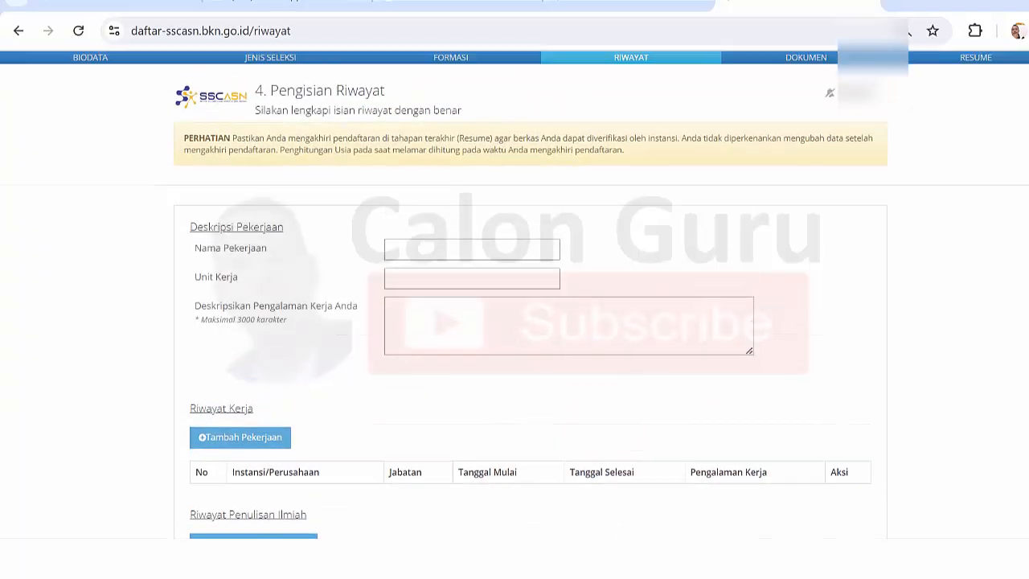